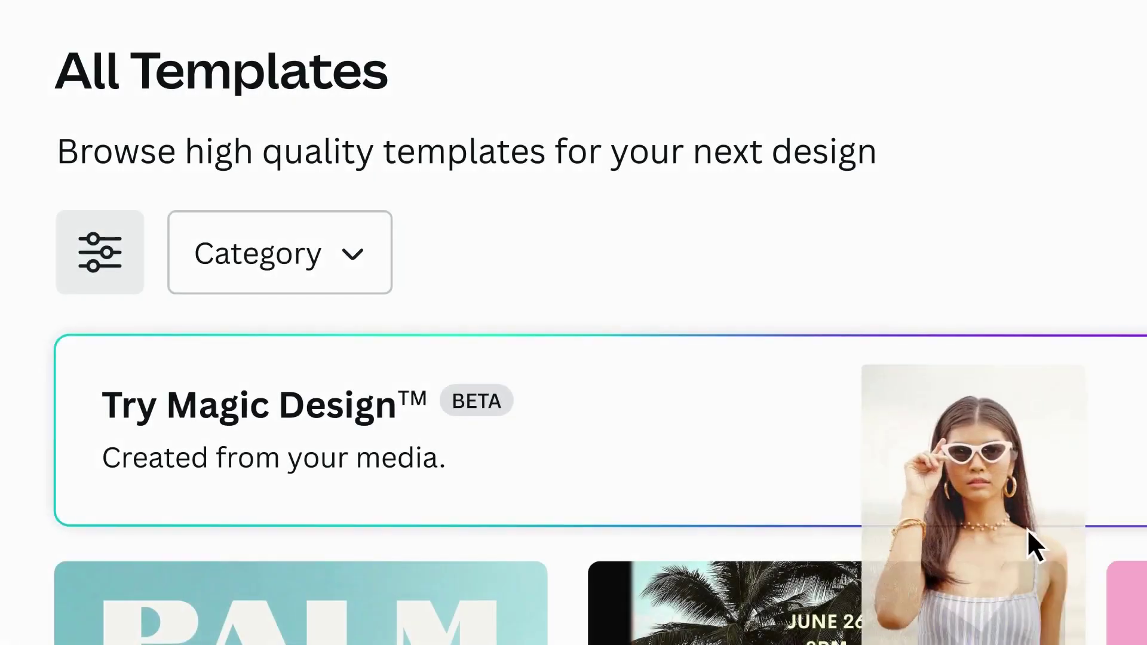
Drop the woman-in-sunglasses photo onto the Try Magic Design box to upload it
left_click_drag(1027, 529, 858, 446)
Scroll down the editor and bring up the slash quick search for commands
scroll(859, 446, "down", 5)
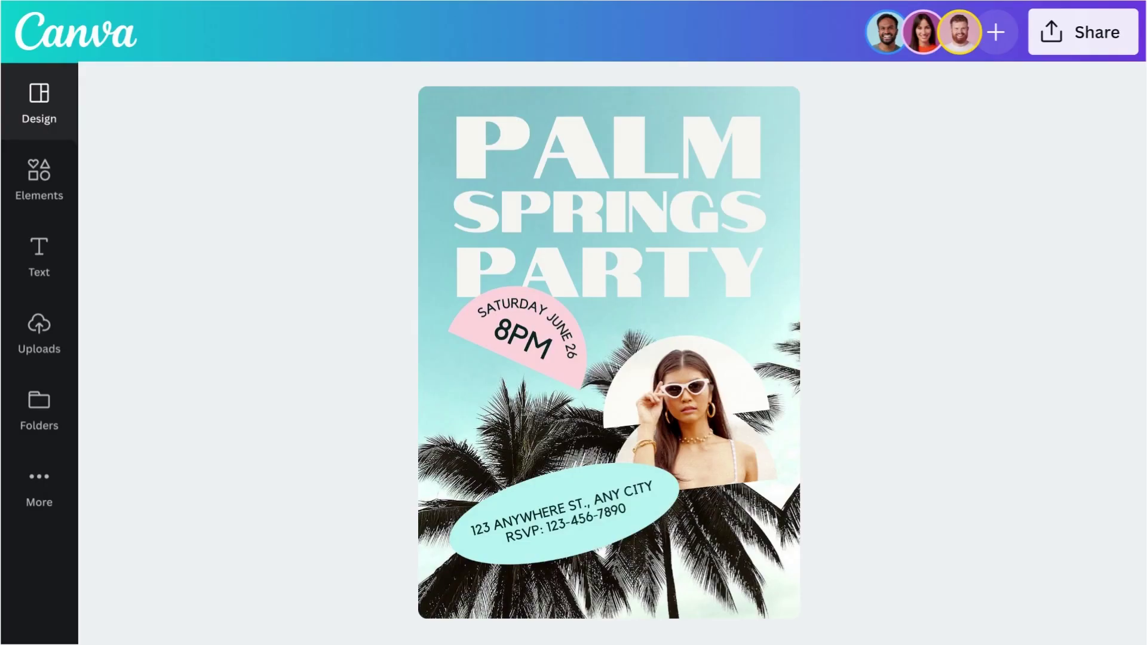
key("slash")
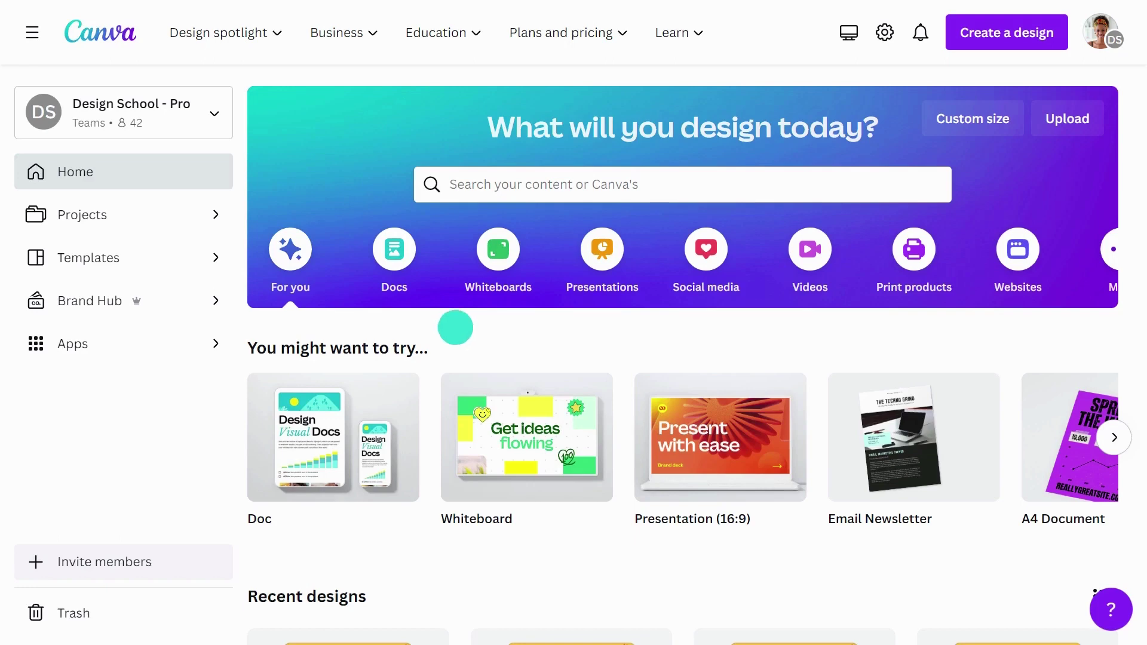
Upload Photo_1 via Start from media to generate Magic Design templates from it
left_click(590, 186)
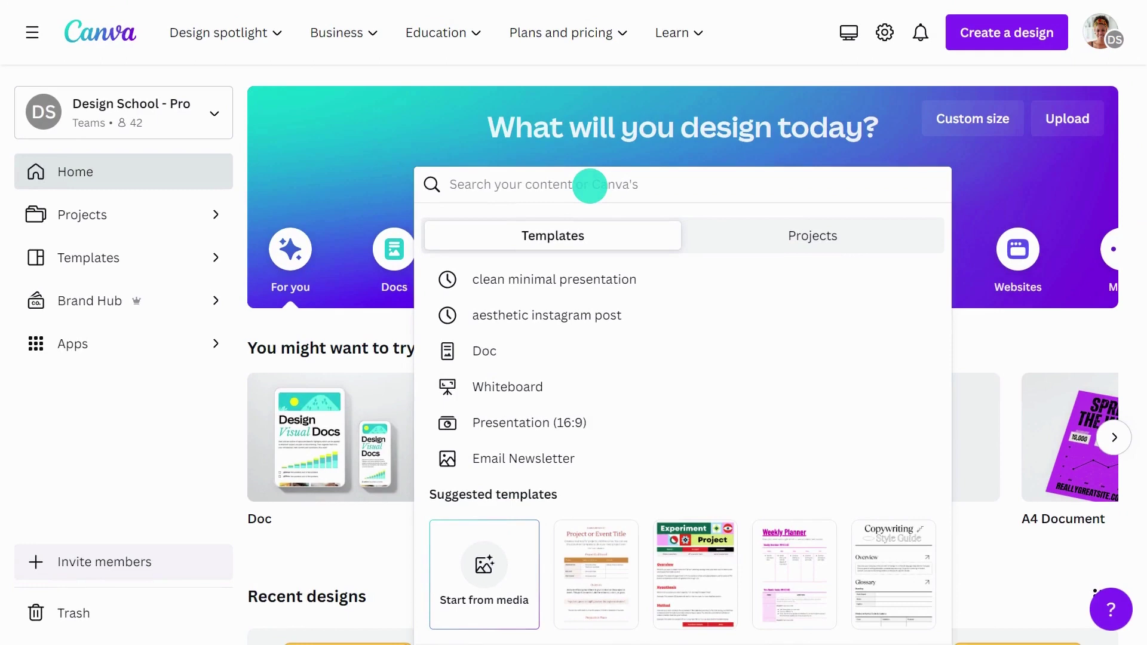
left_click(481, 568)
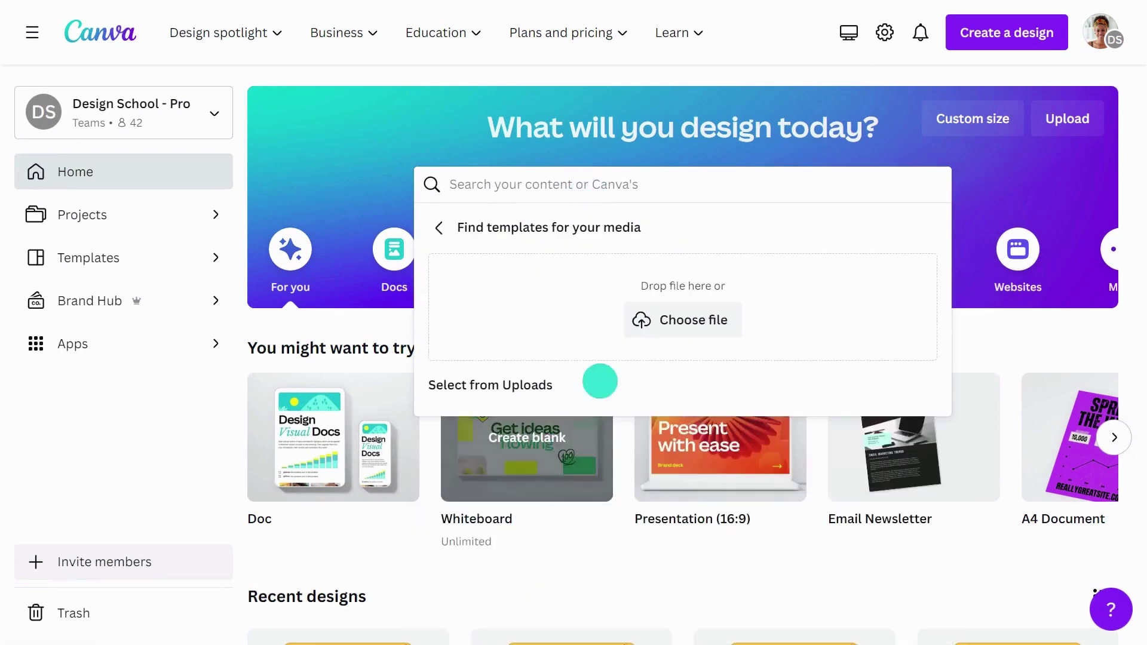
left_click(636, 323)
left_click(167, 166)
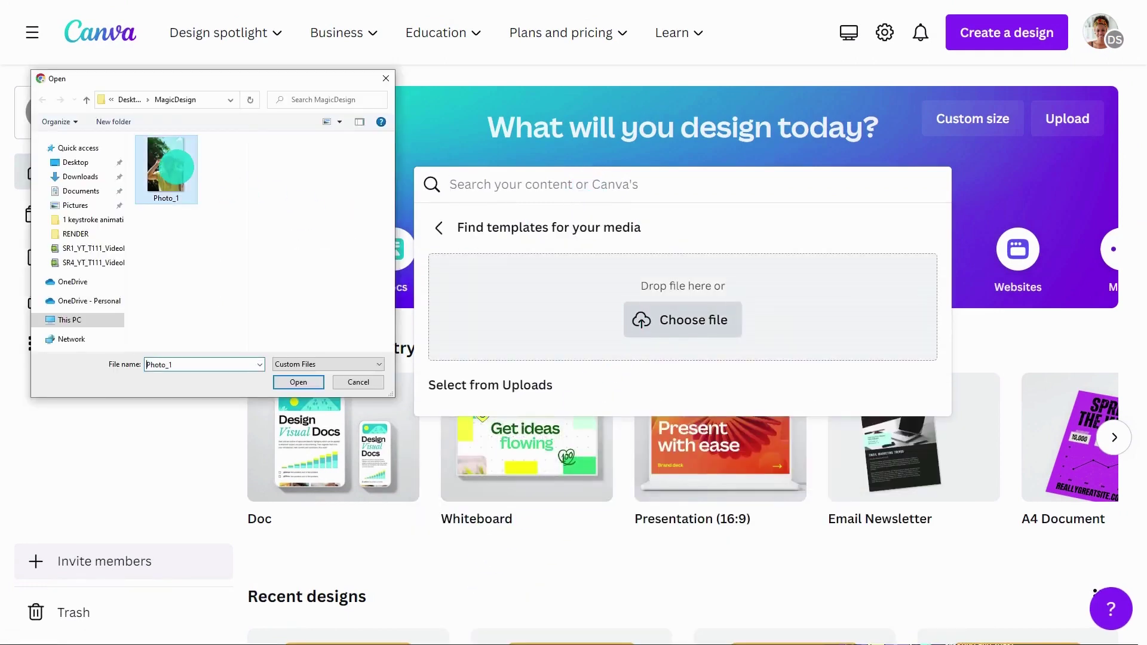
double_click(170, 167)
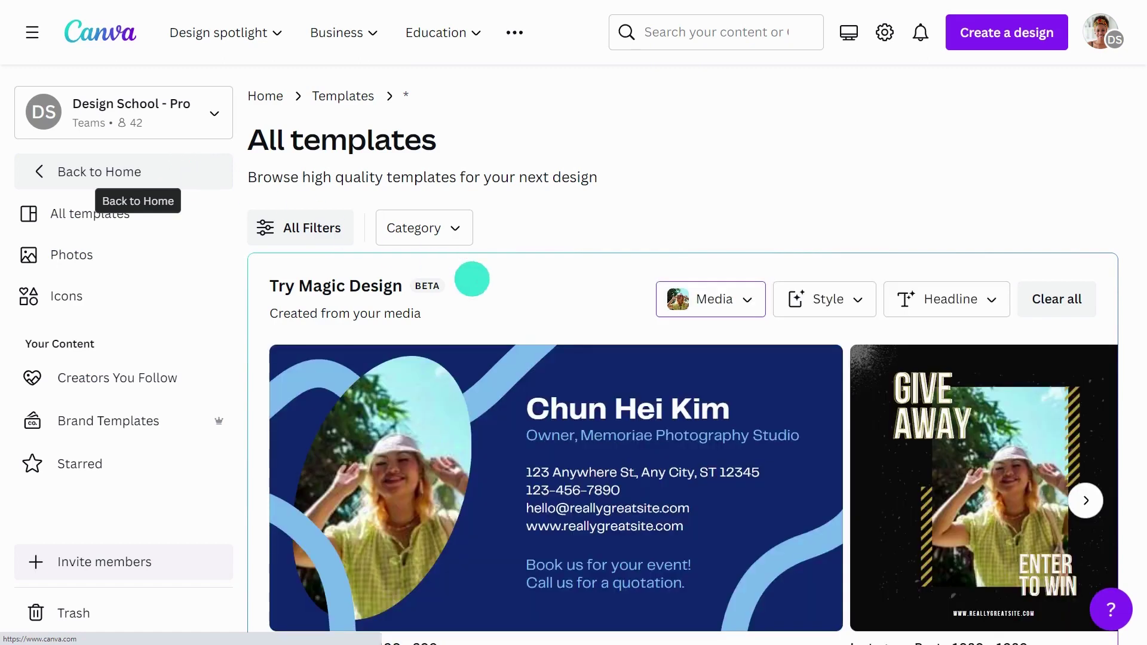
Restyle the Magic Design results with the Modern vibe
scroll(507, 293, "down", 2)
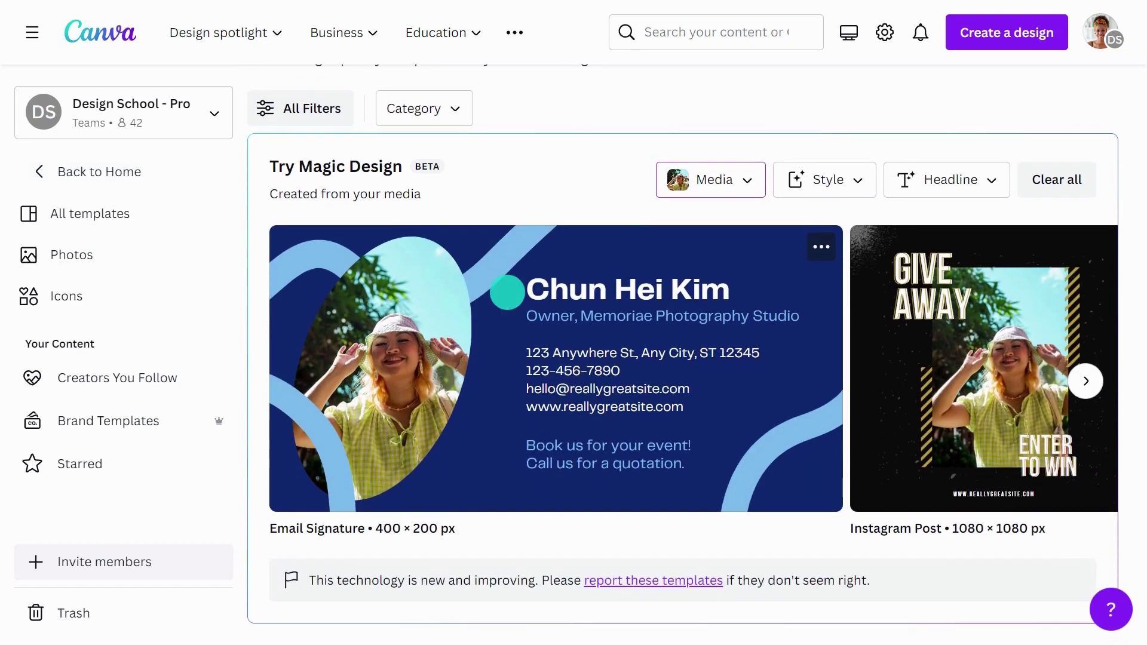
left_click(788, 170)
left_click(845, 264)
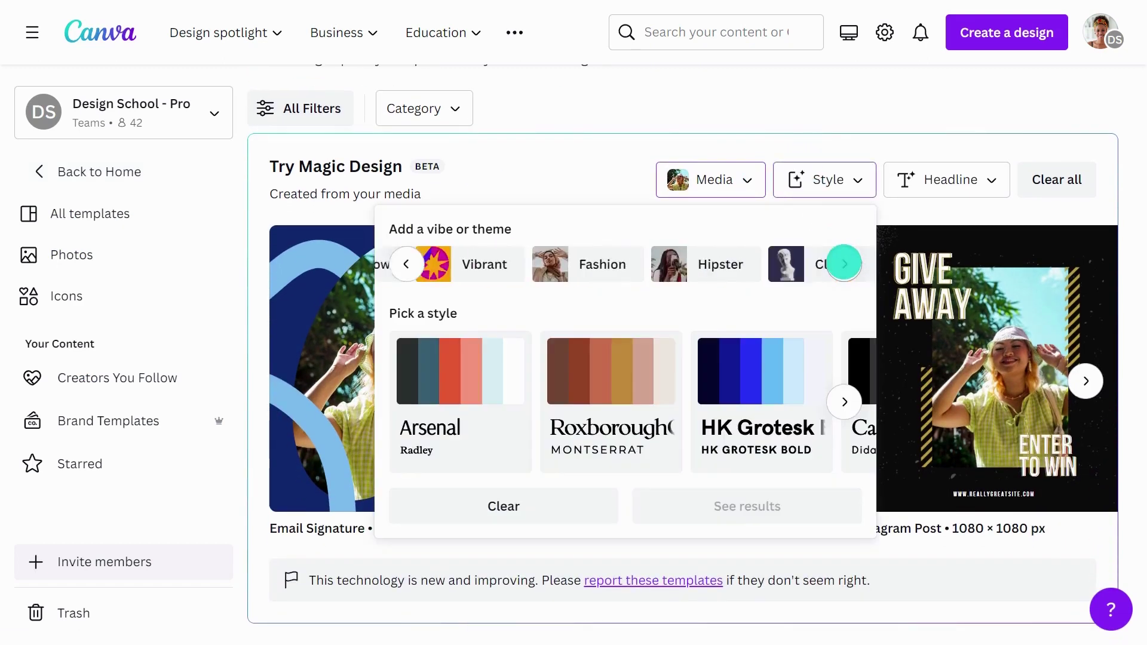
left_click(844, 264)
left_click(844, 263)
left_click(699, 263)
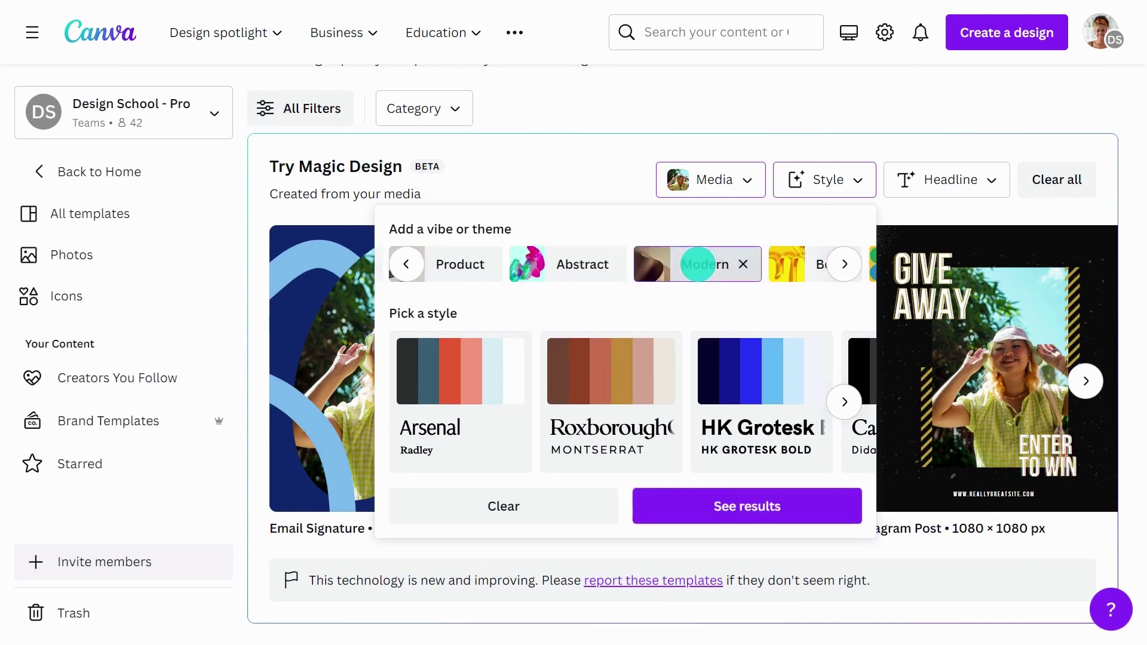
left_click(723, 499)
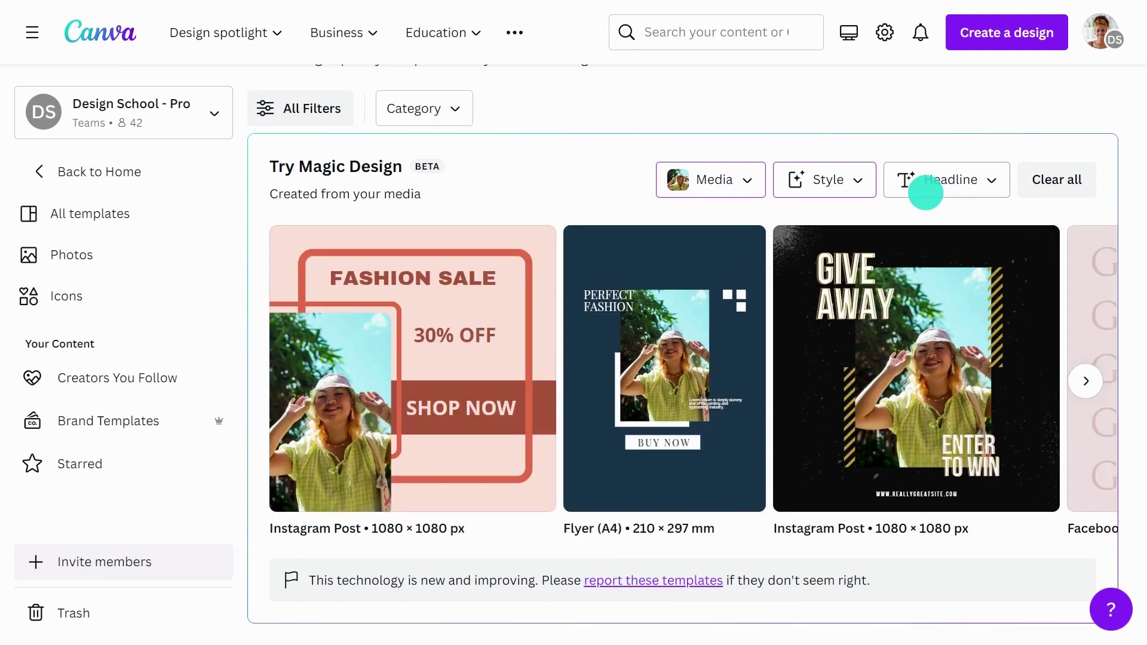
Add the headline 'End Of Season Sale' to the generated templates
left_click(926, 193)
type("End Of Season Sale")
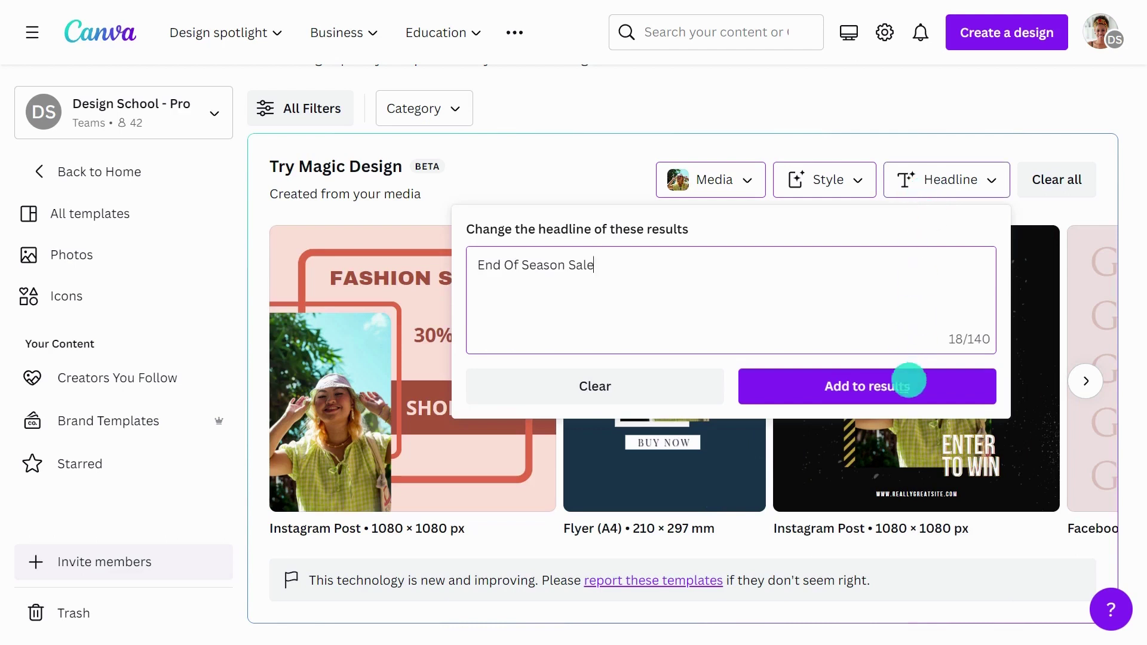
left_click(909, 383)
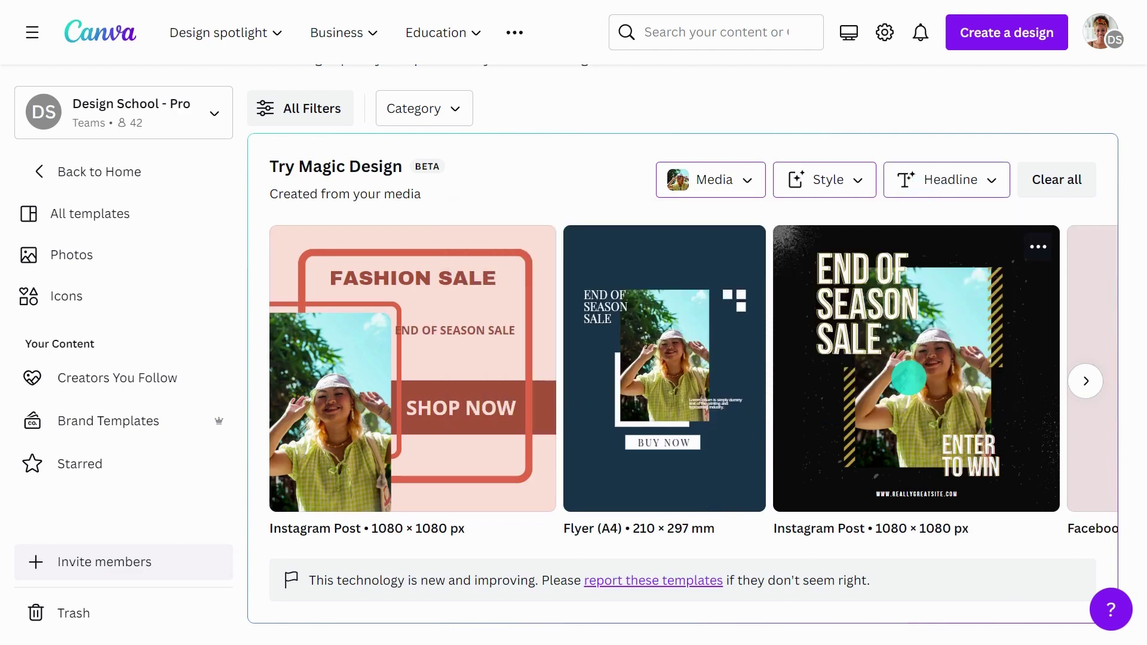
left_click(461, 108)
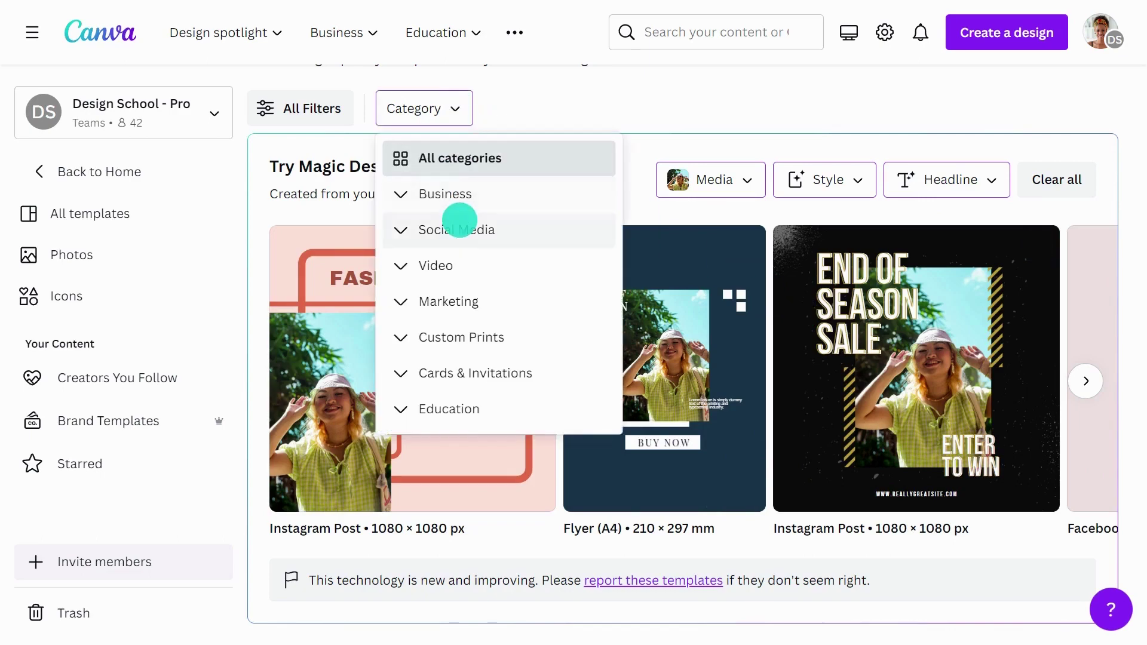
Filter results to Social Media > Instagram Post and page through three more sets
left_click(459, 230)
left_click(461, 265)
left_click(1086, 369)
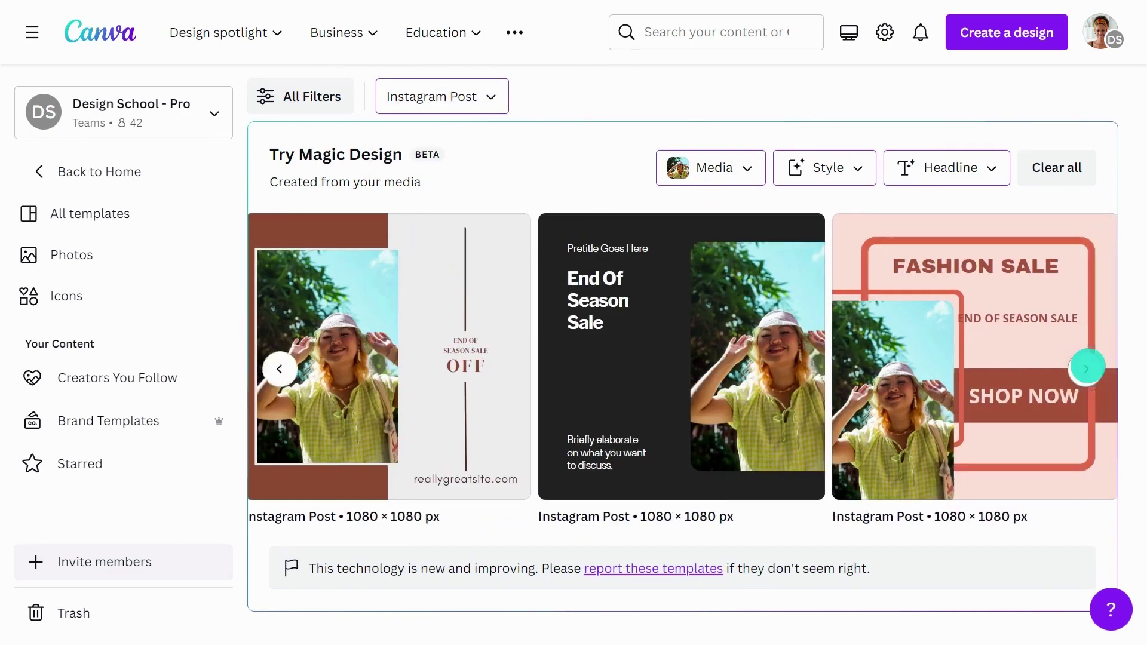
left_click(1085, 369)
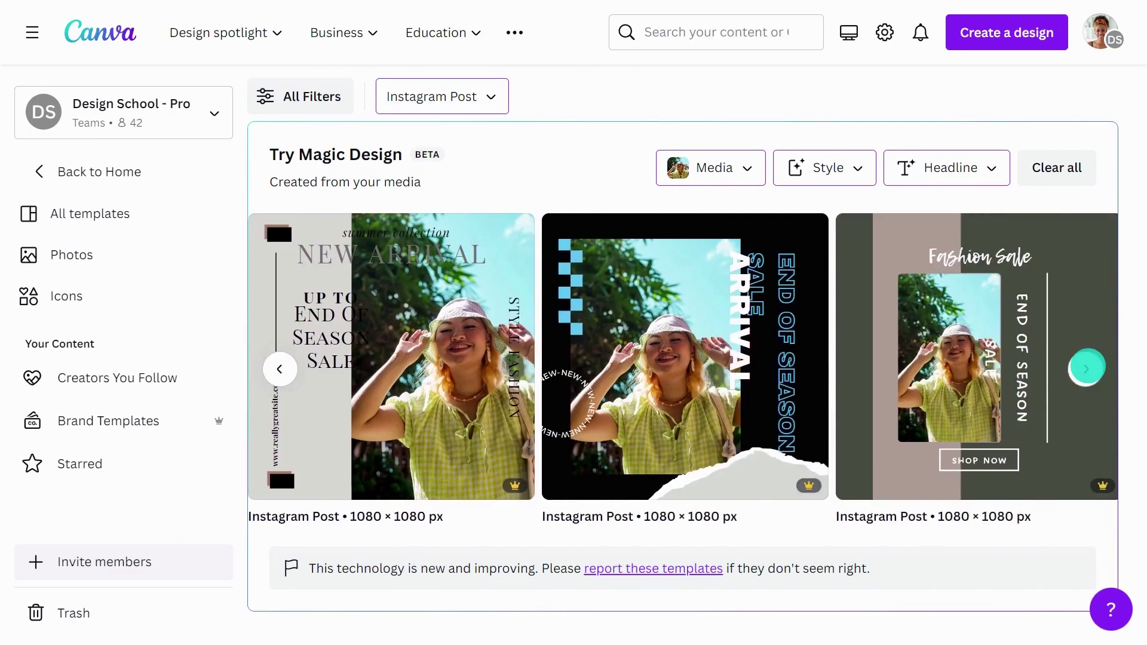
left_click(1087, 367)
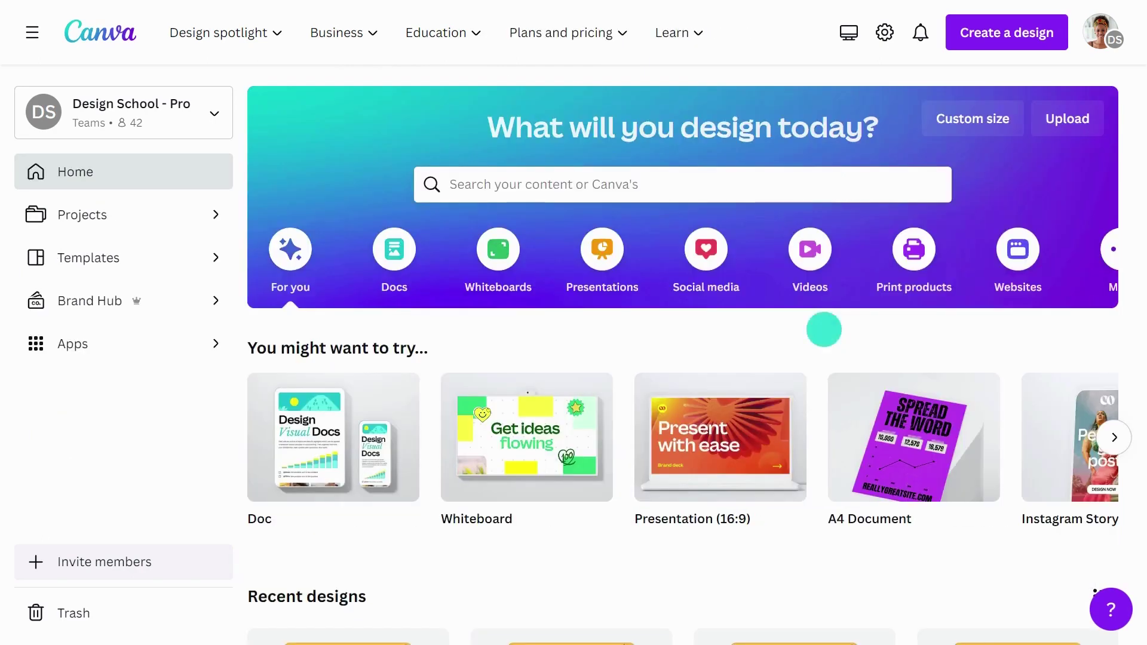
Upload the Lost parrot photo via Start from media to generate templates
left_click(691, 189)
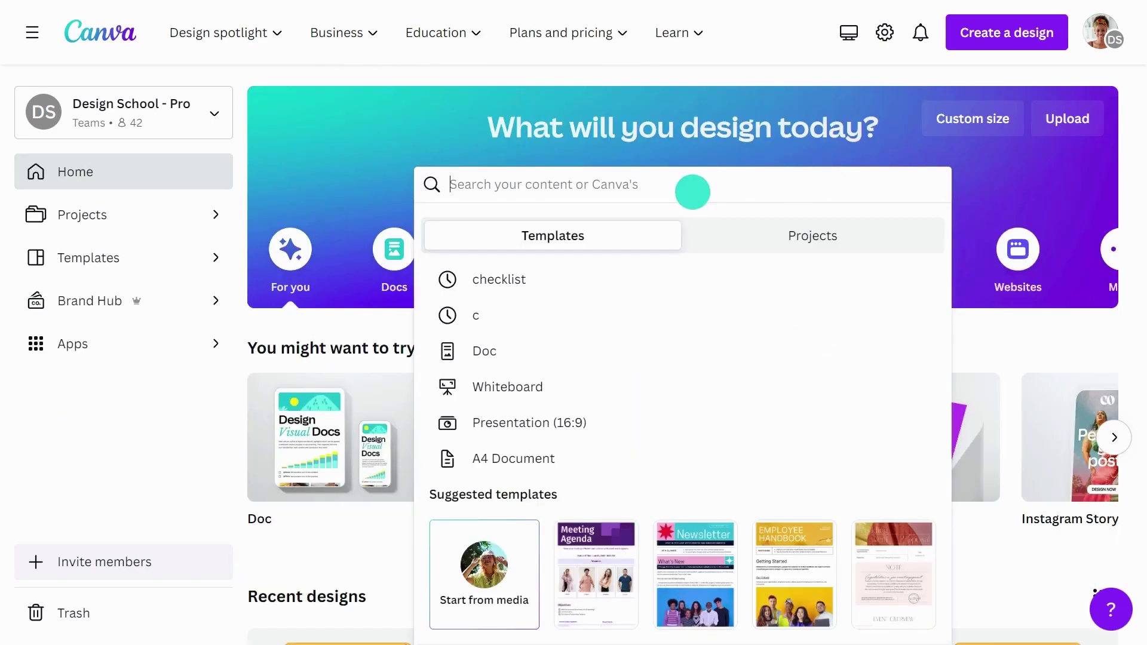
left_click(523, 534)
left_click(671, 323)
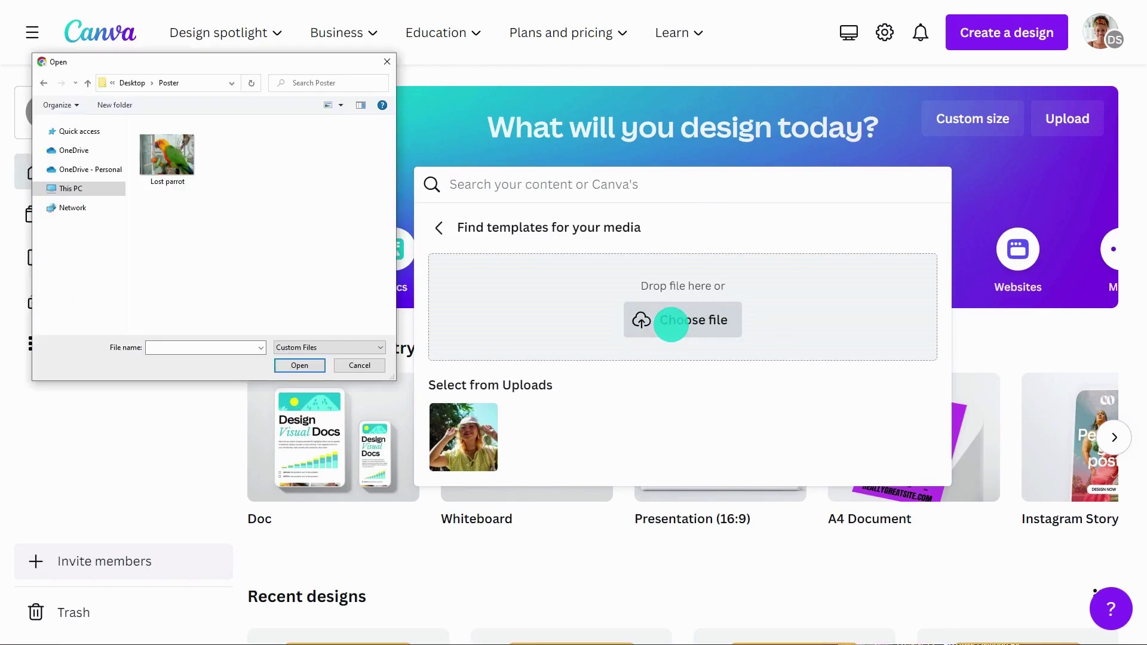
left_click(170, 152)
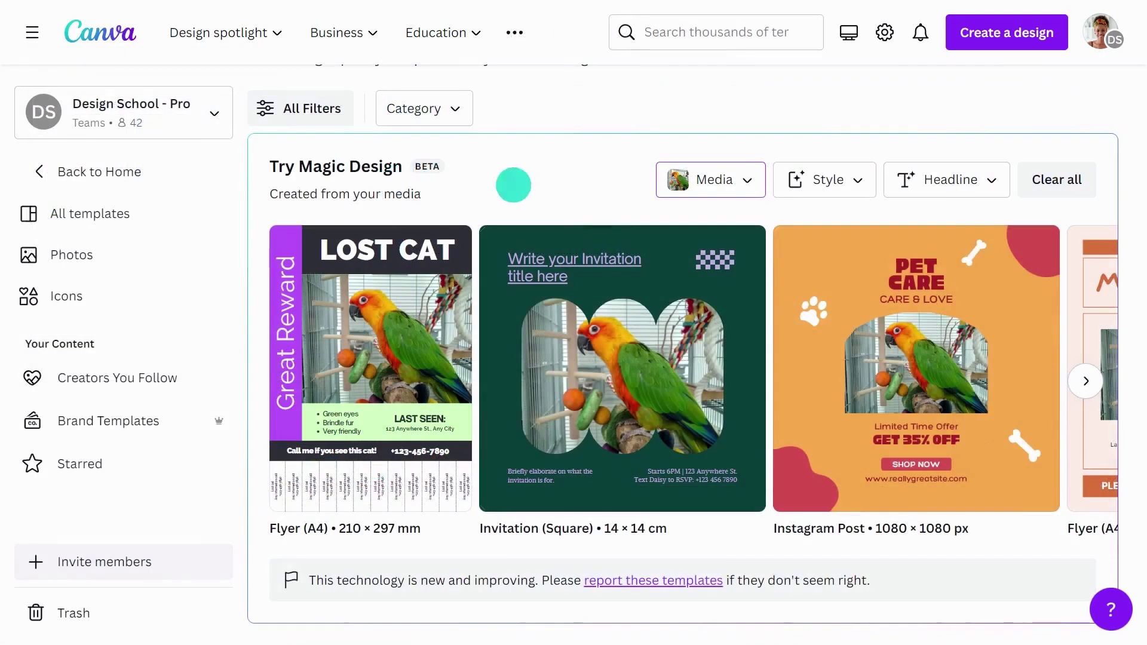
Add the headline 'Lost Parrot' to the results
left_click(937, 185)
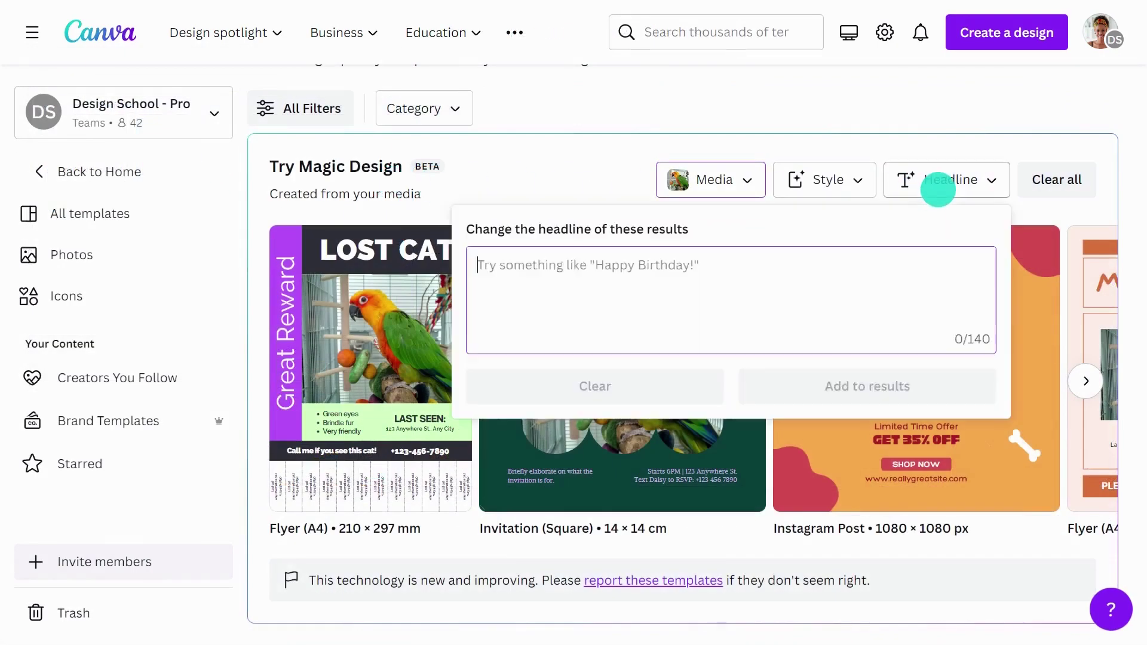
type("Lost Parrot")
left_click(904, 377)
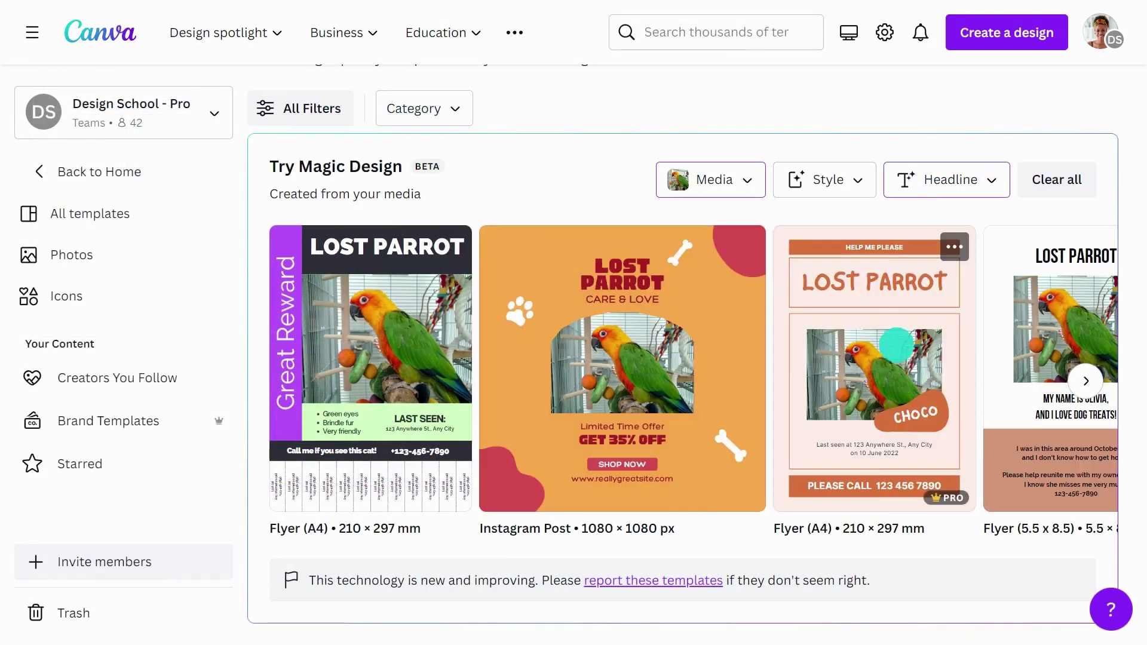
Restyle the Lost Parrot results with the Clean vibe
left_click(844, 182)
left_click(845, 264)
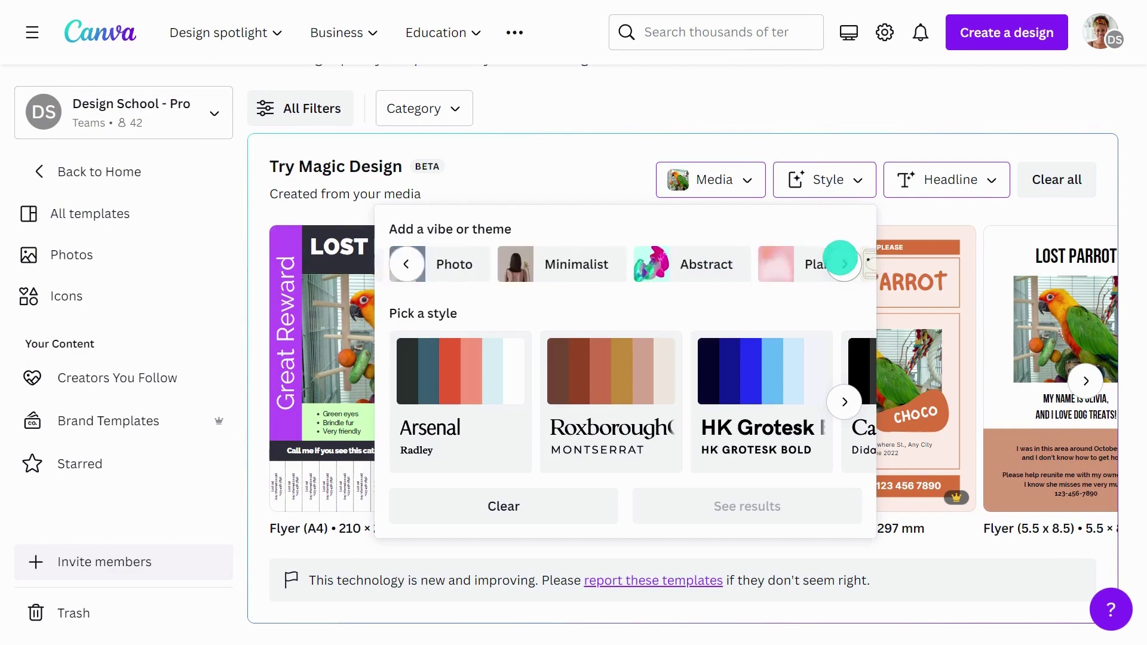
left_click(843, 261)
left_click(844, 263)
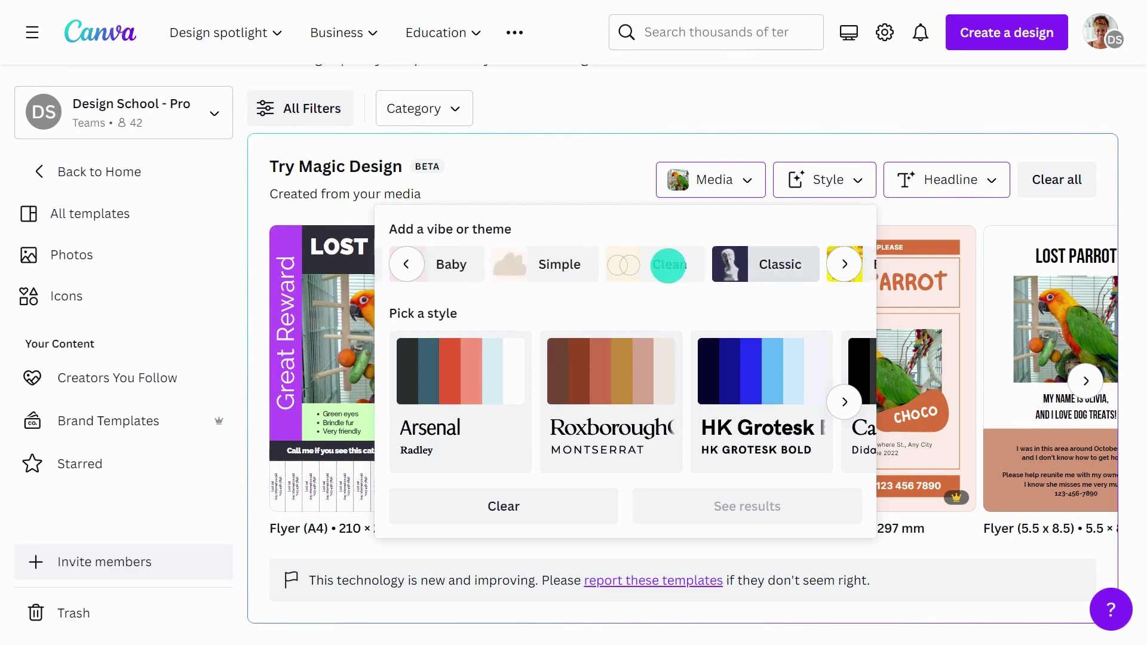
left_click(666, 264)
left_click(730, 507)
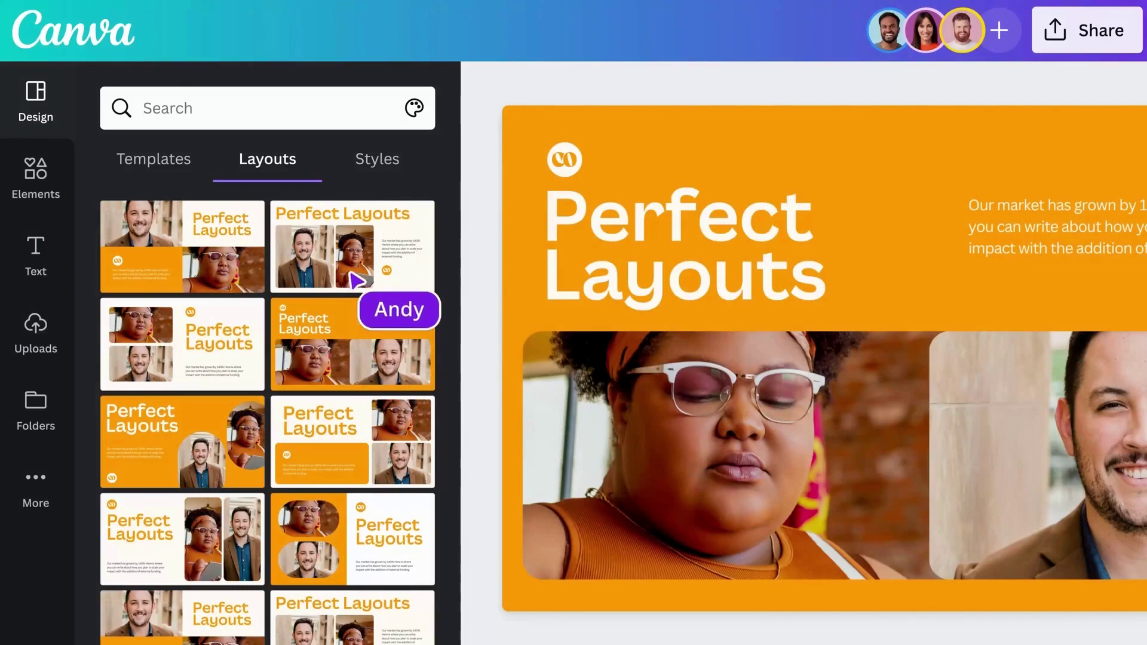
Try several slide layouts, ending on the orange two-photo layout
left_click(355, 268)
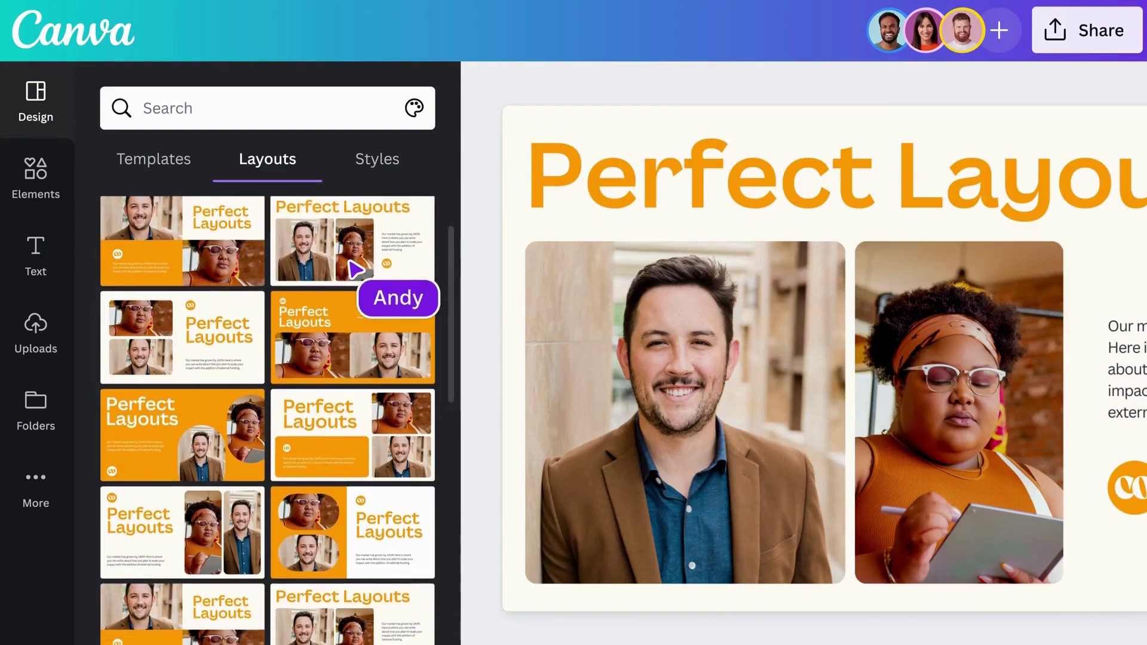
scroll(344, 298, "down", 2)
left_click(179, 521)
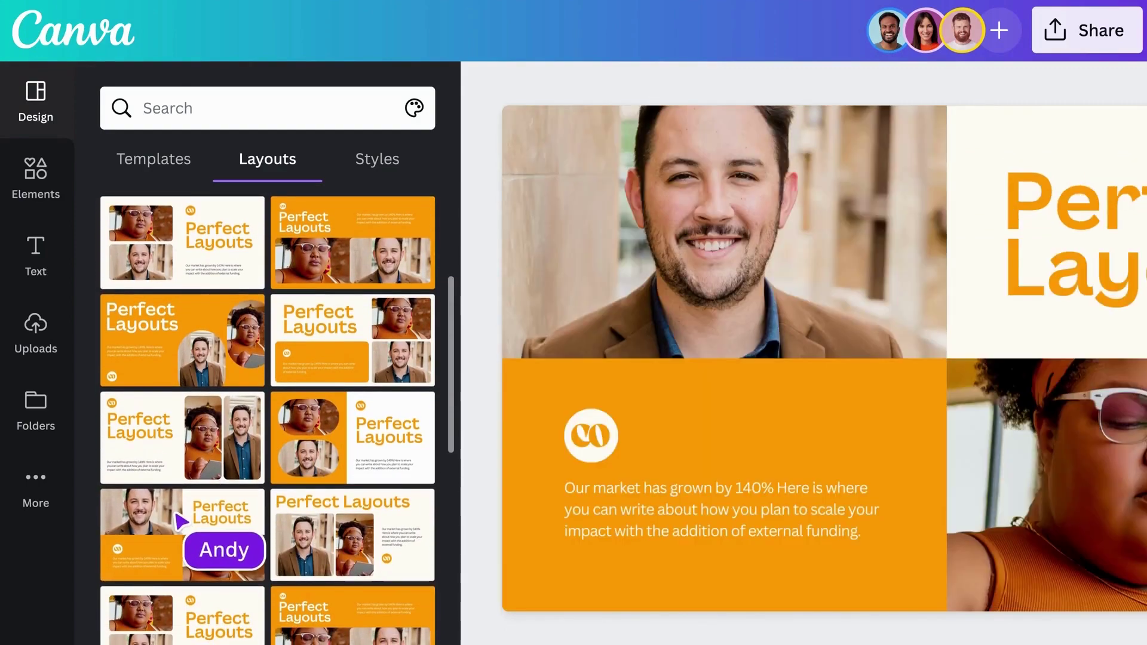
left_click(362, 539)
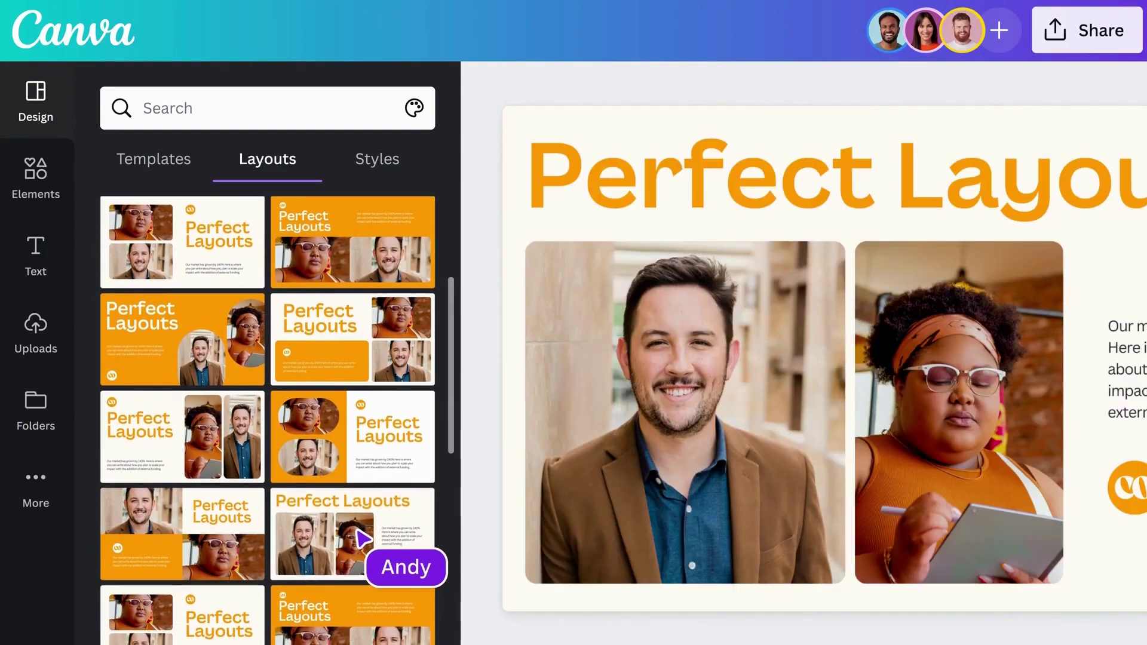
scroll(361, 538, "down", 3)
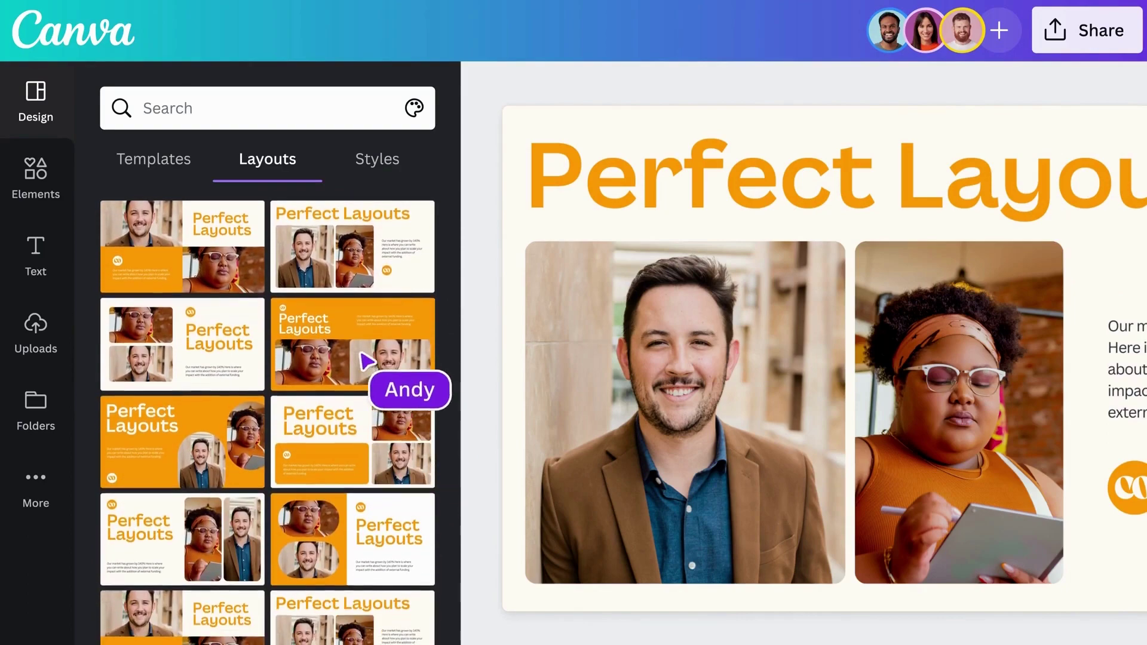
left_click(366, 366)
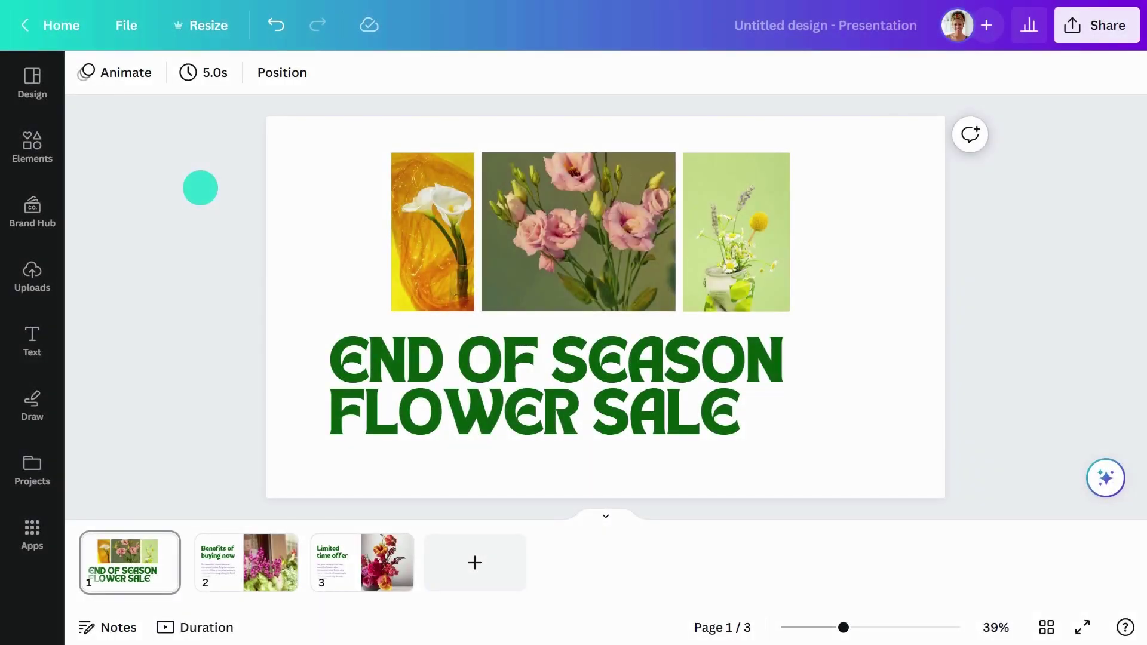
Select the pink flower photo and cycle suggested layouts until the green-panel layout is applied
left_click(565, 212)
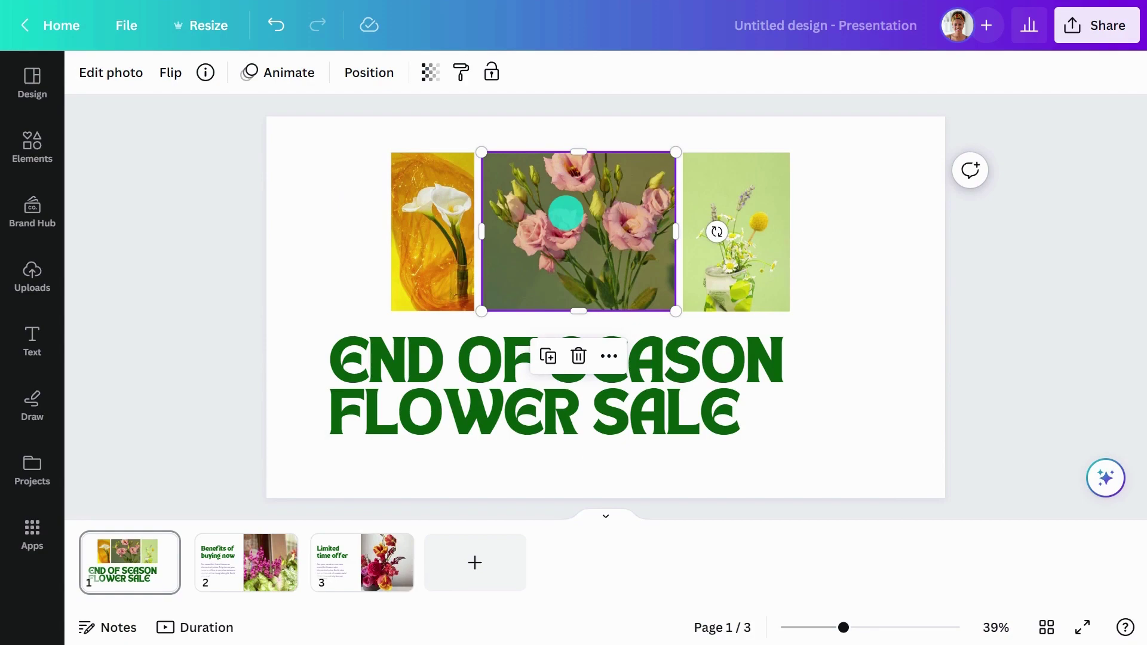
left_click(42, 86)
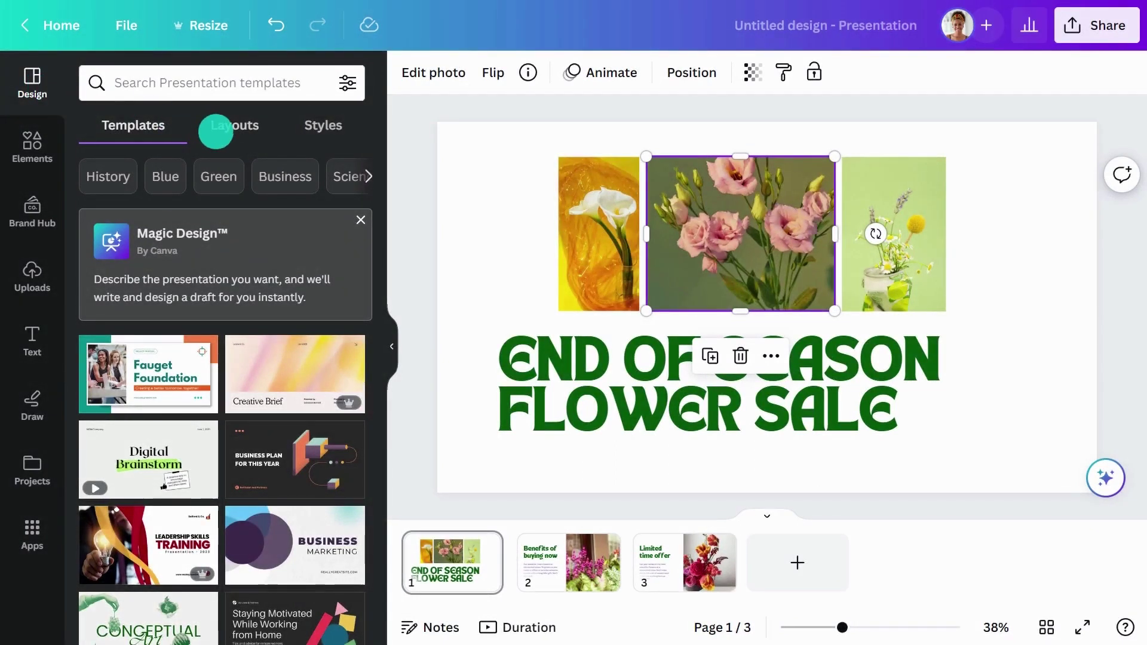
left_click(224, 125)
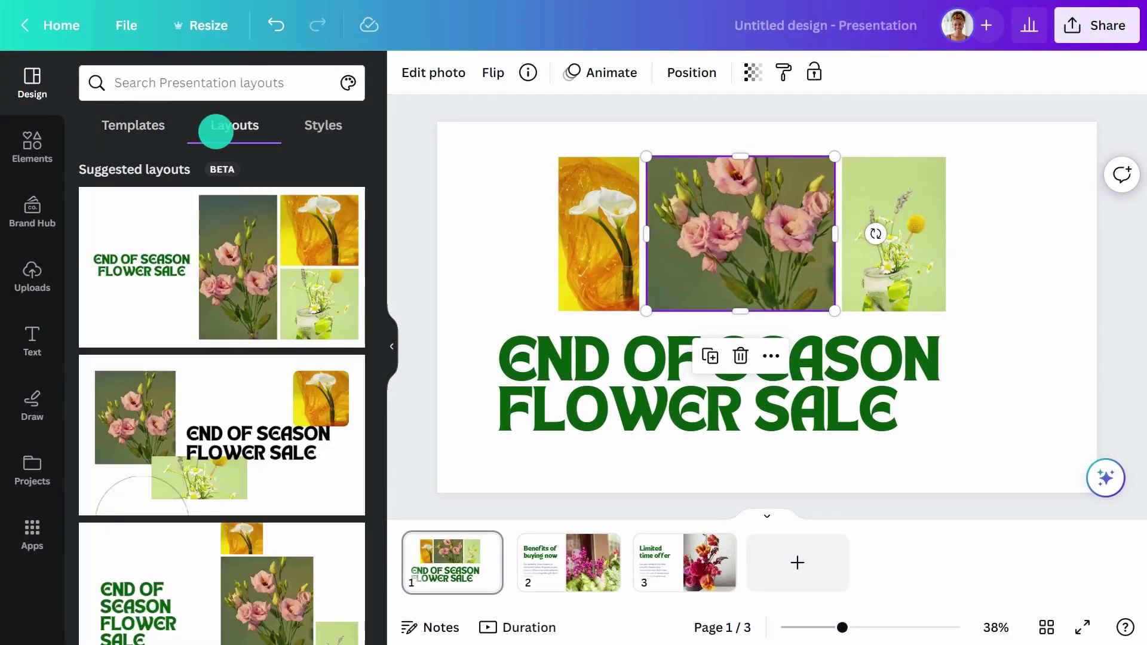
scroll(220, 211, "down", 6)
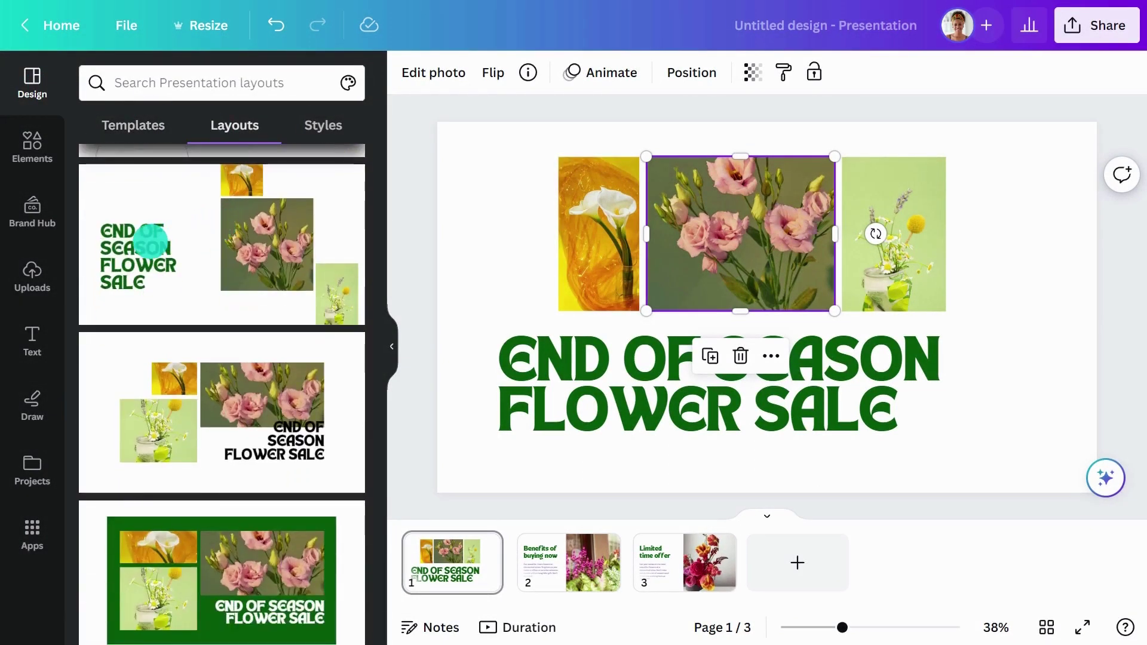
left_click(149, 243)
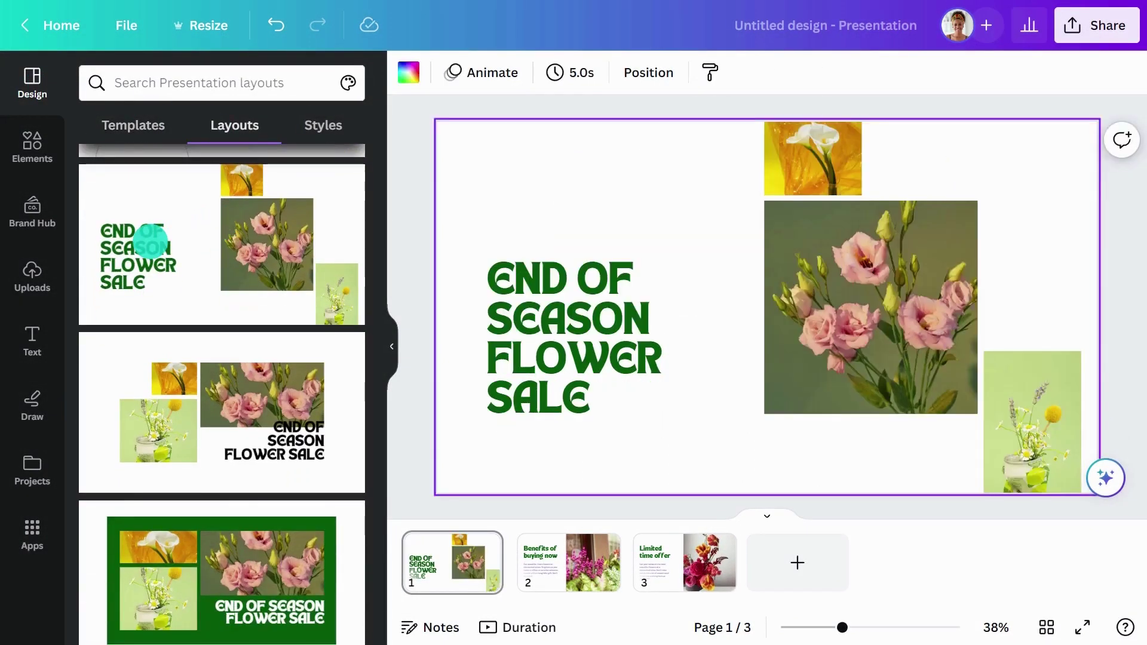
left_click(187, 394)
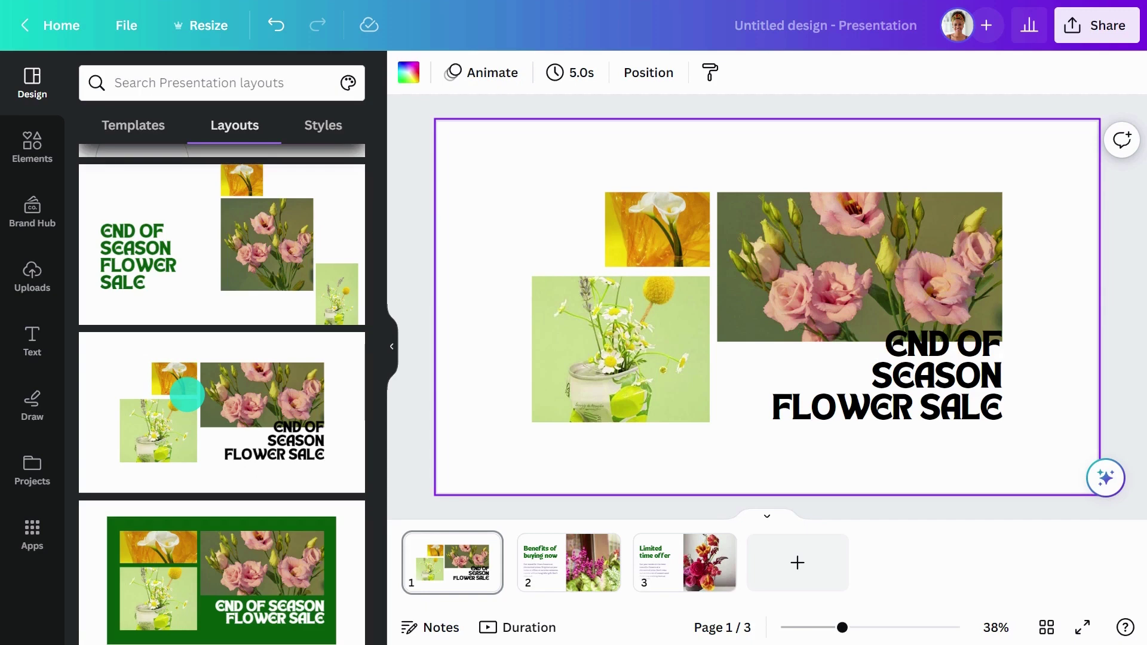
left_click(206, 570)
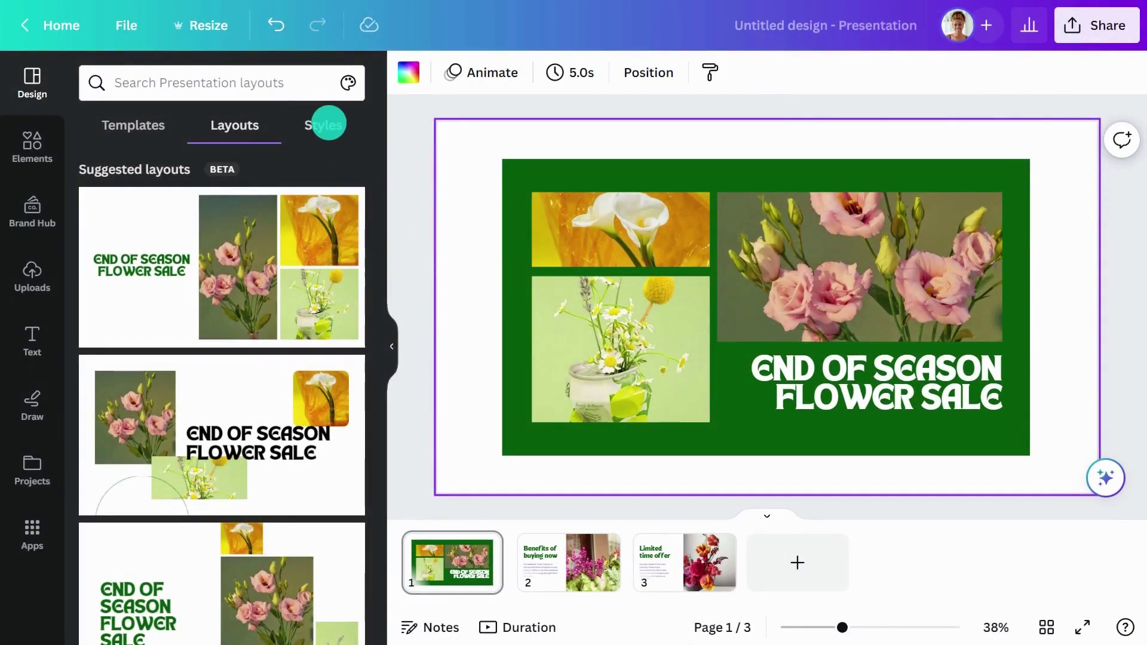
Apply the navy colour palette and the VOGA font set to the slide
left_click(329, 123)
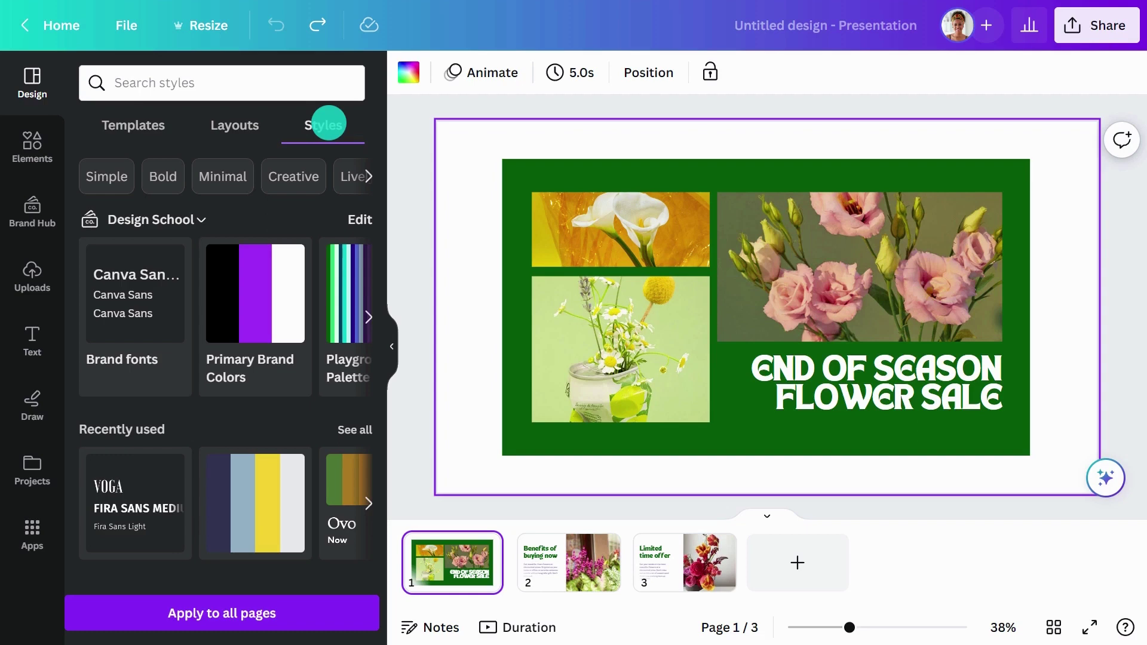
scroll(249, 415, "down", 6)
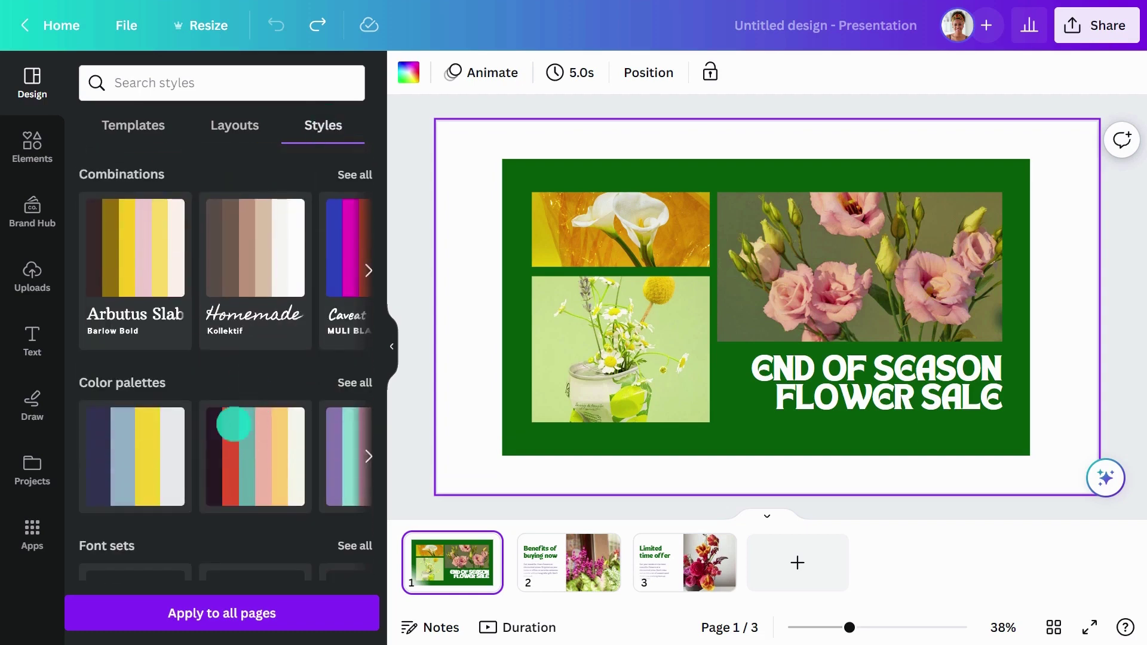
left_click(162, 451)
scroll(163, 450, "down", 3)
left_click(241, 435)
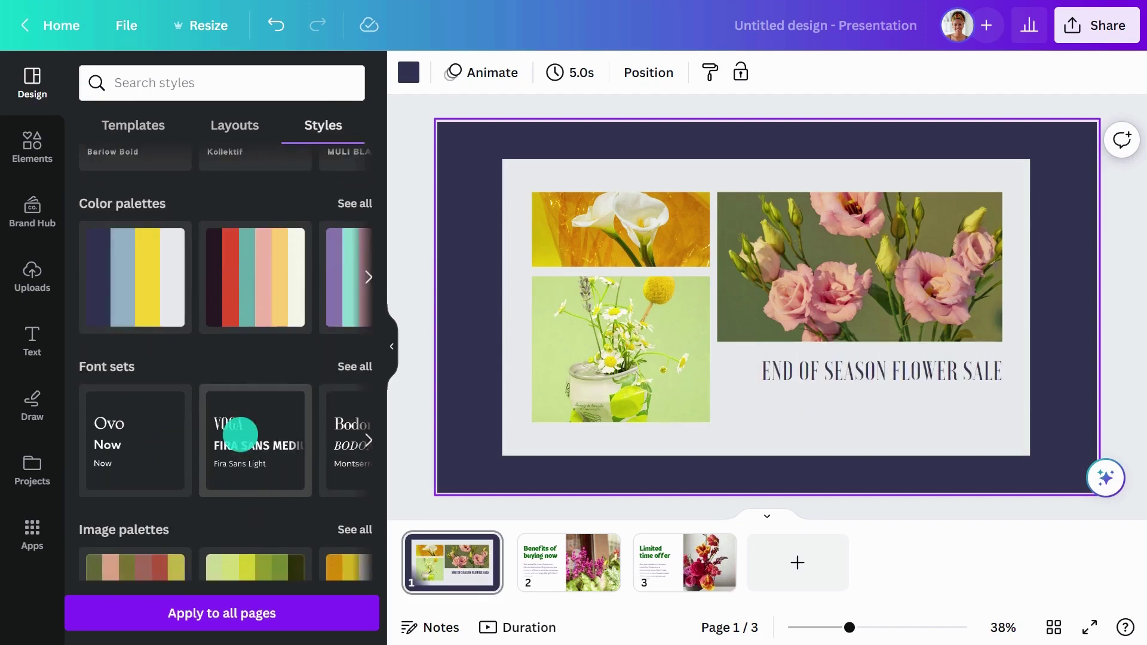
Switch the slide to the green image palette
scroll(240, 434, "down", 1)
scroll(241, 435, "down", 1)
left_click(241, 434)
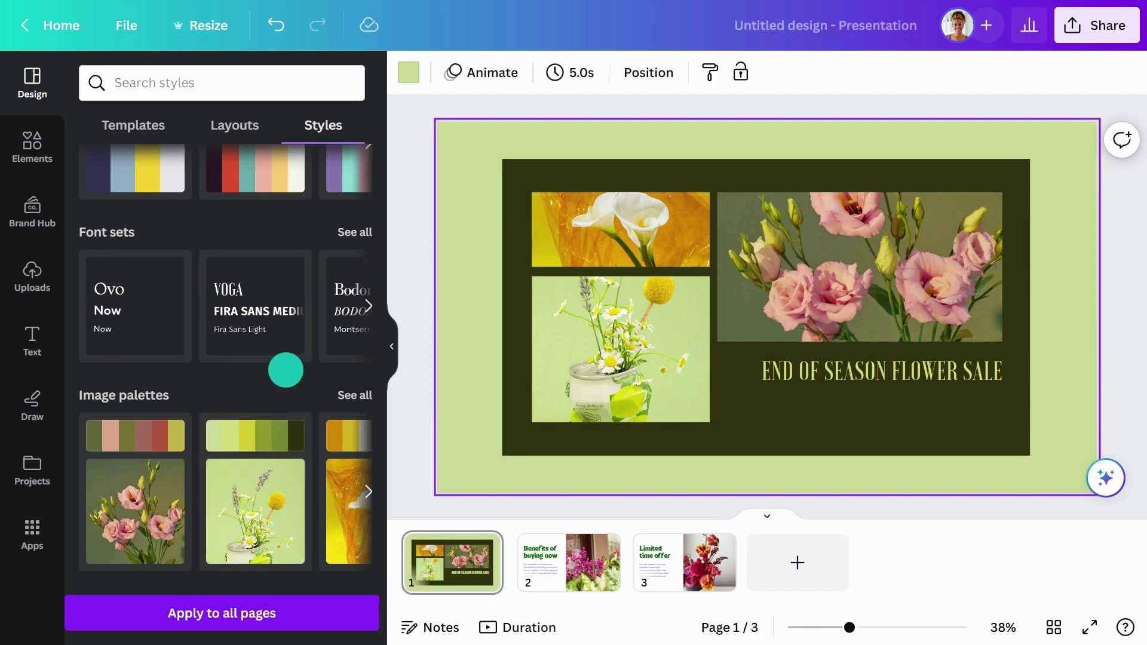
scroll(285, 366, "down", 2)
left_click(351, 291)
Apply the Ovo combination, shuffled to mustard with a green panel, to all pages
scroll(350, 278, "down", 10)
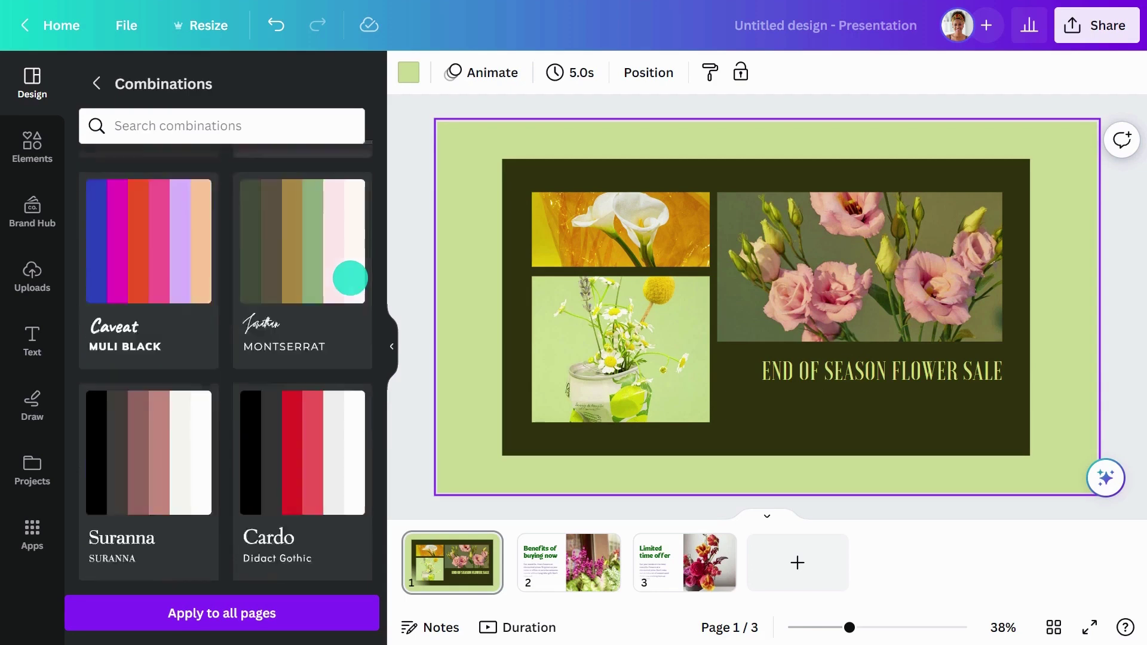
left_click(327, 369)
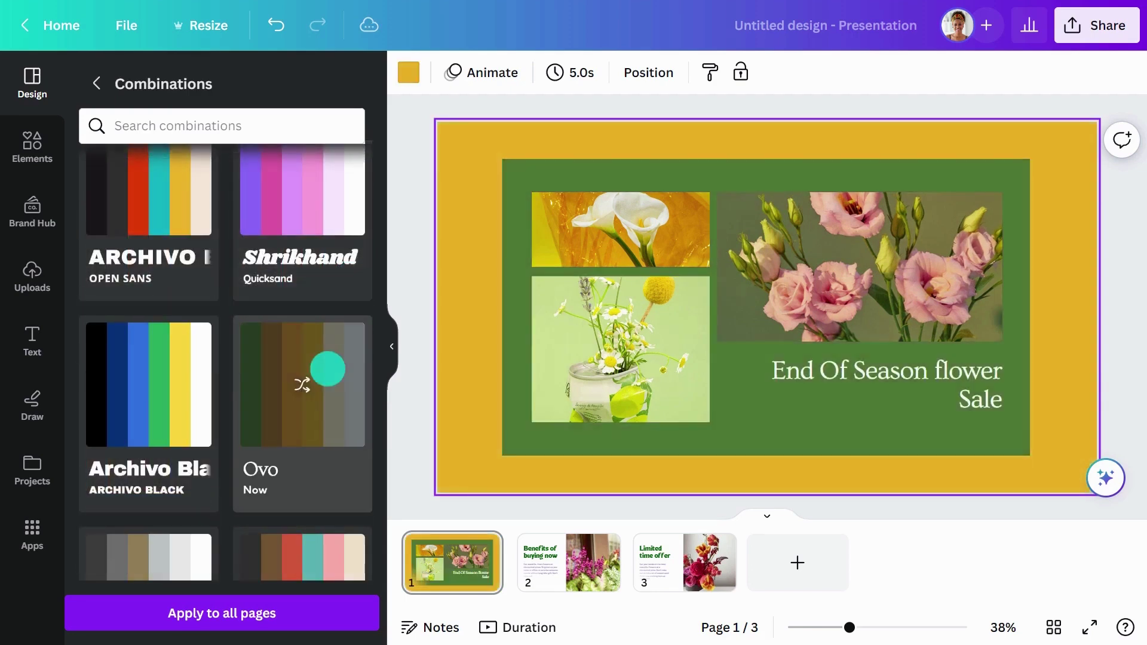
left_click(327, 369)
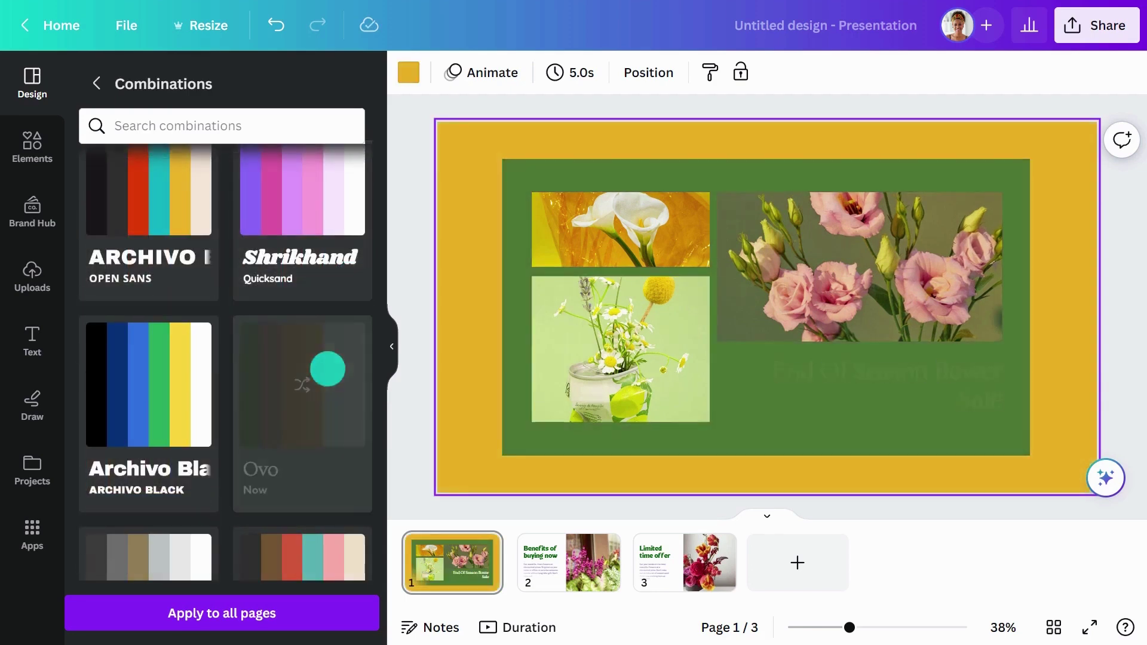
left_click(328, 369)
left_click(328, 369)
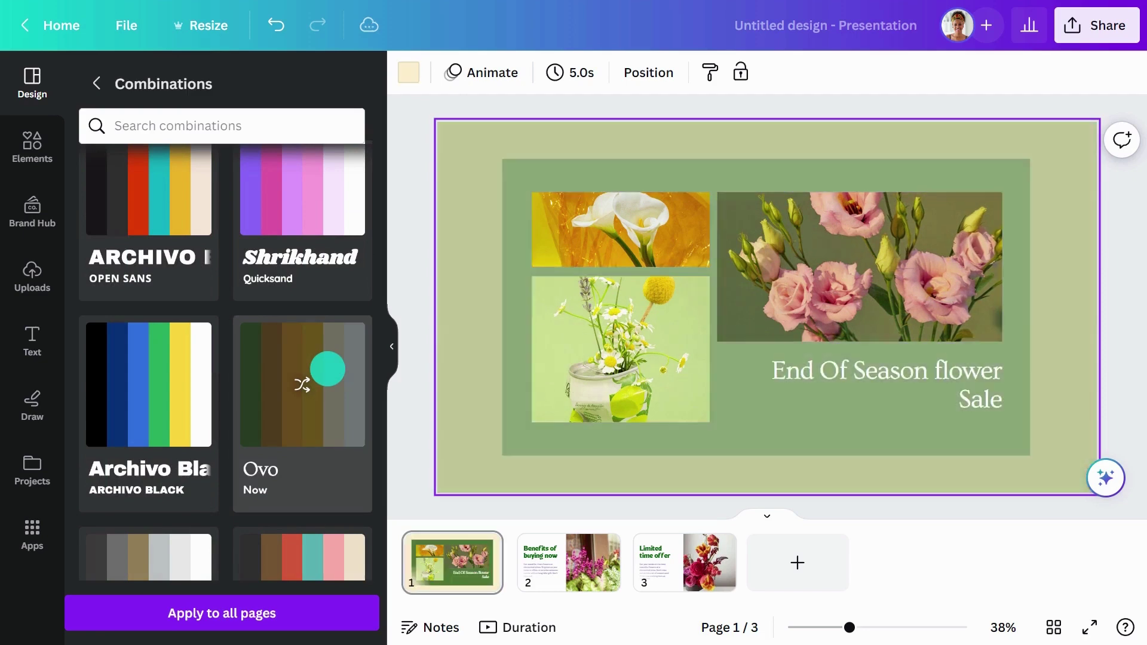
left_click(328, 368)
left_click(328, 368)
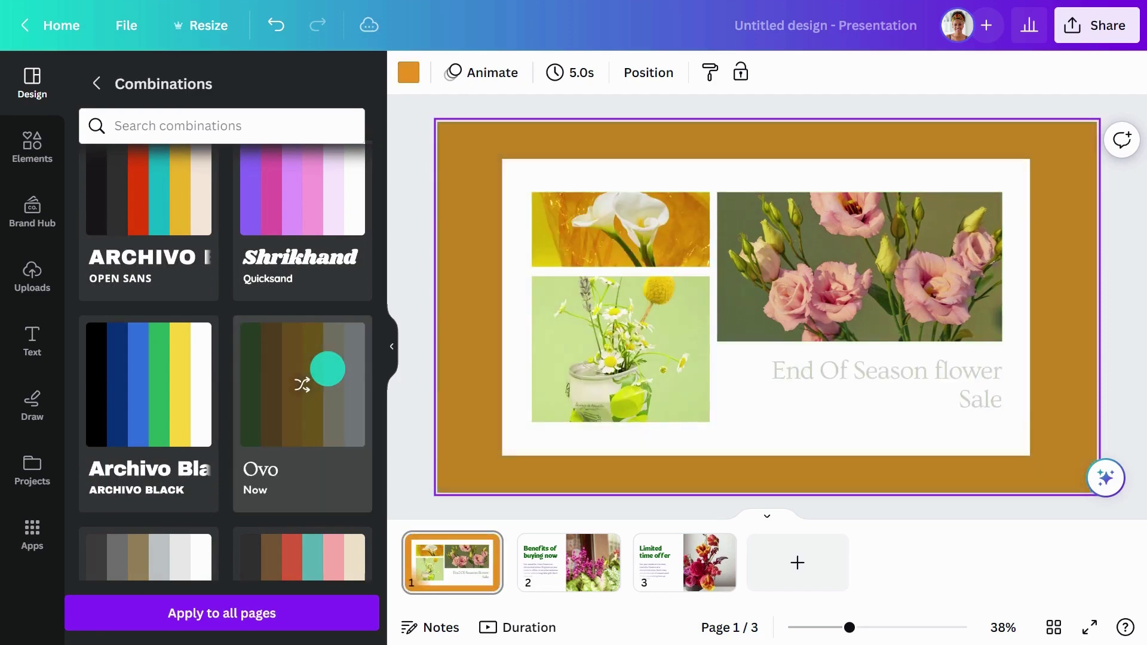
left_click(328, 369)
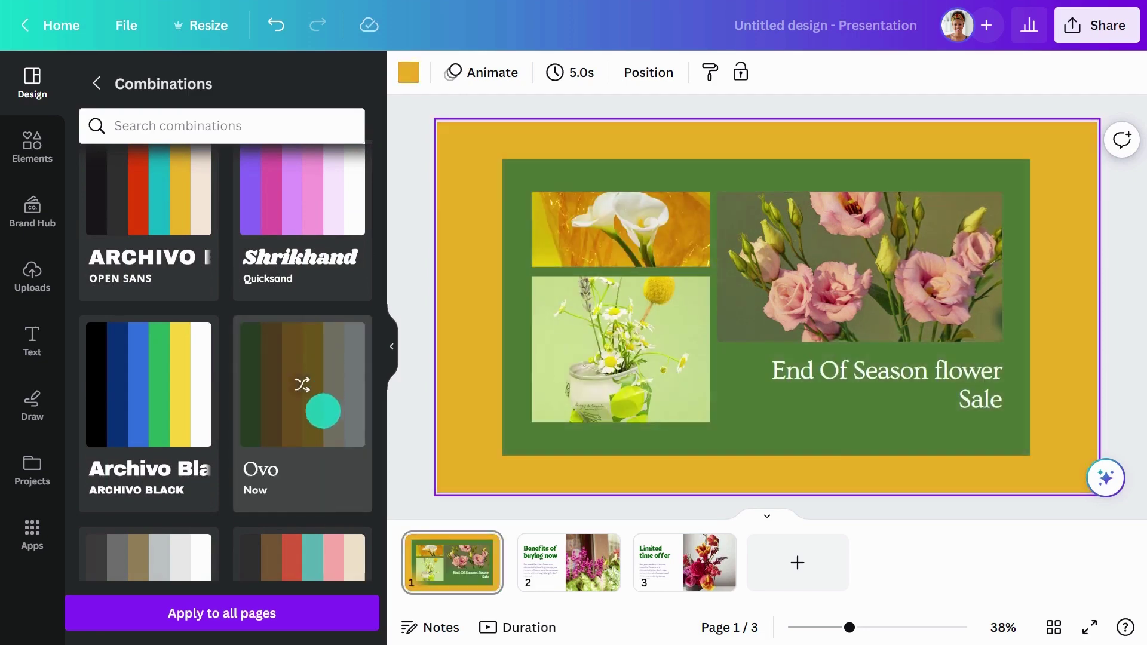
left_click(300, 610)
left_click(96, 84)
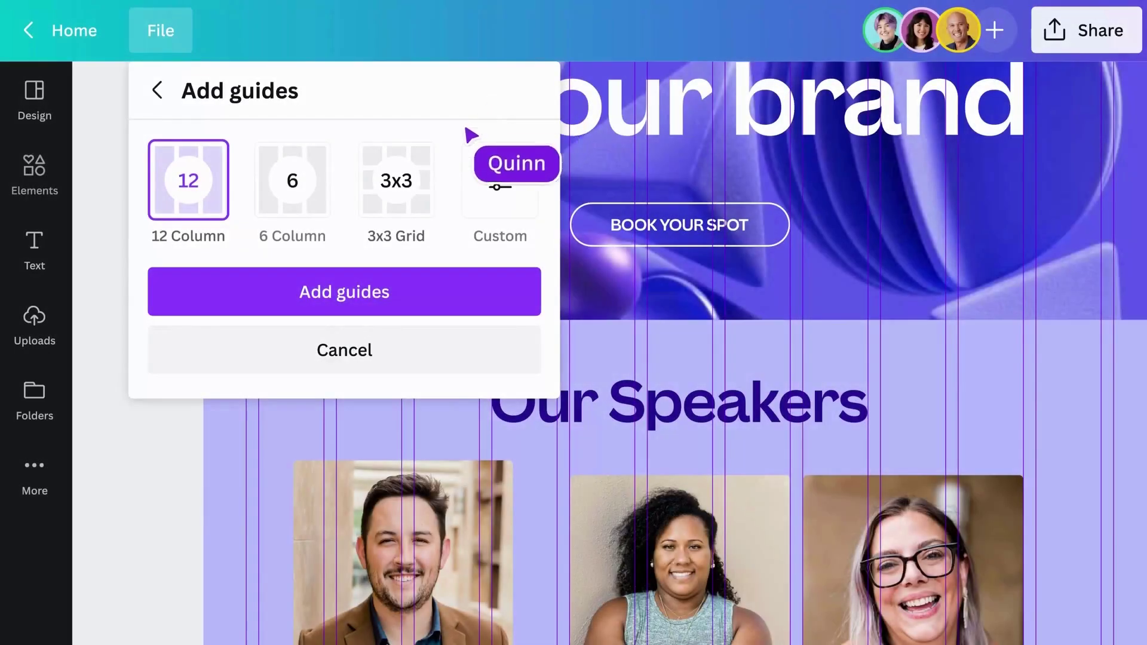
Try the 6 Column, 3x3 Grid and Custom guide presets, then bring the title forward and shift it right
left_click(297, 192)
left_click(396, 188)
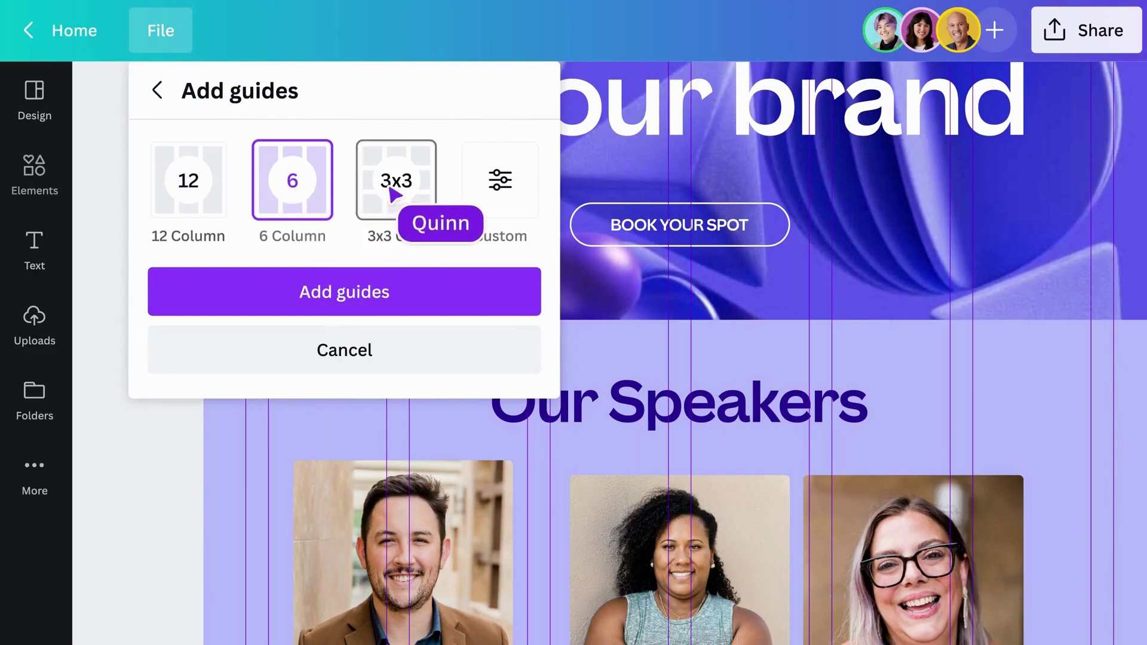
left_click(502, 188)
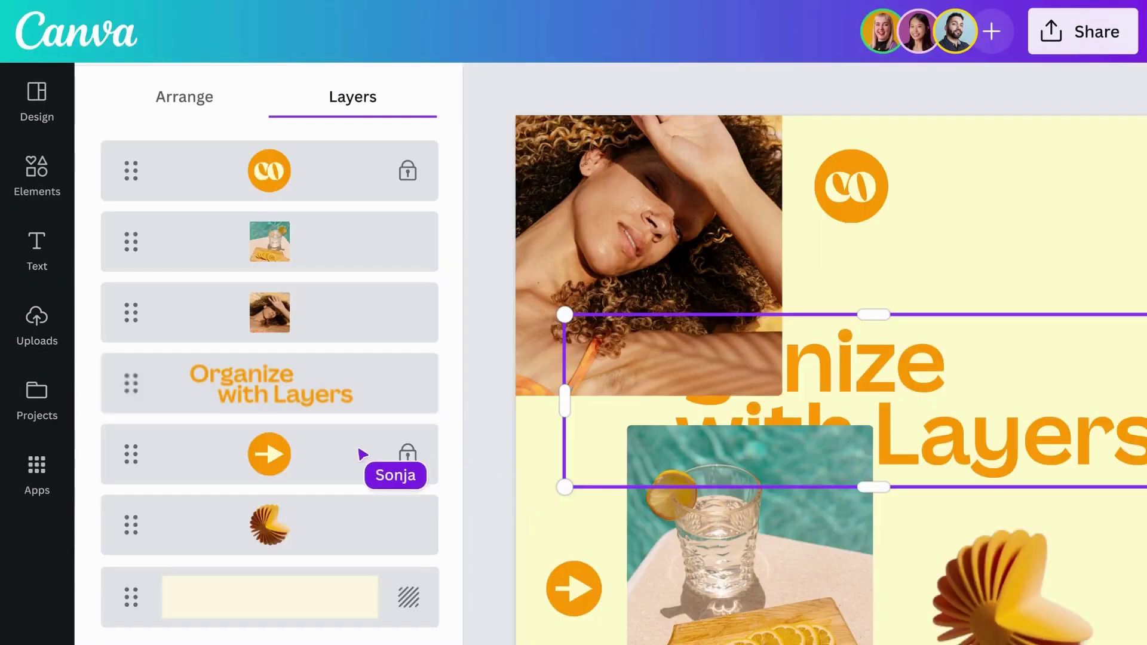
left_click_drag(264, 382, 277, 263)
left_click_drag(758, 447, 914, 407)
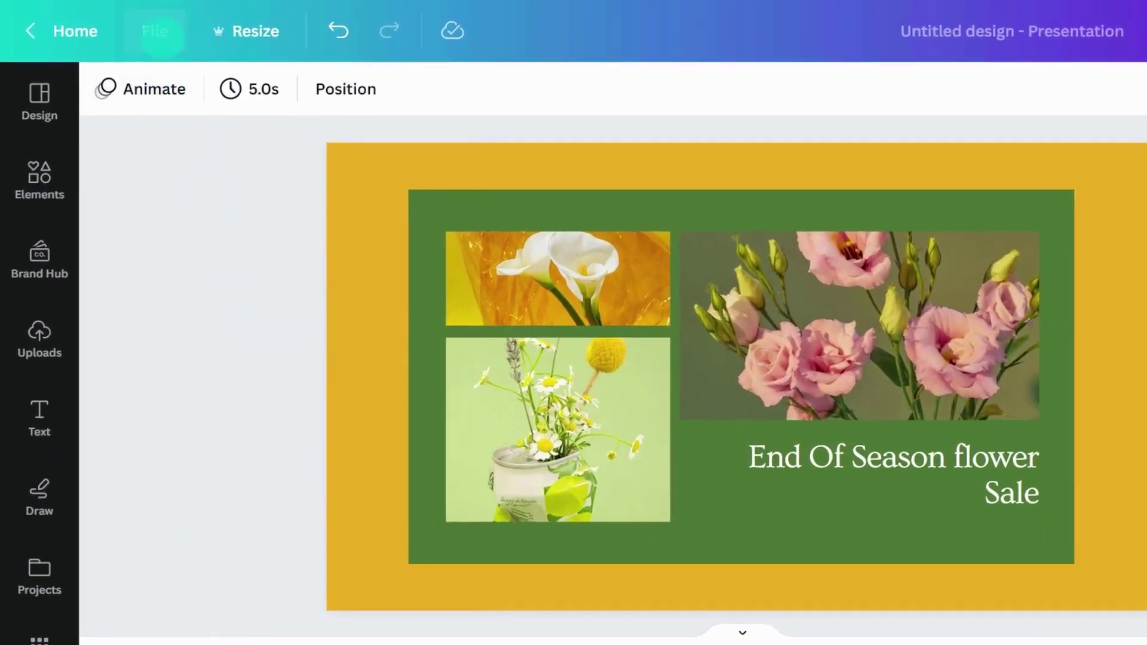
Add custom guides of 10 columns with 32 px gaps and 3 rows to the slide
left_click(126, 25)
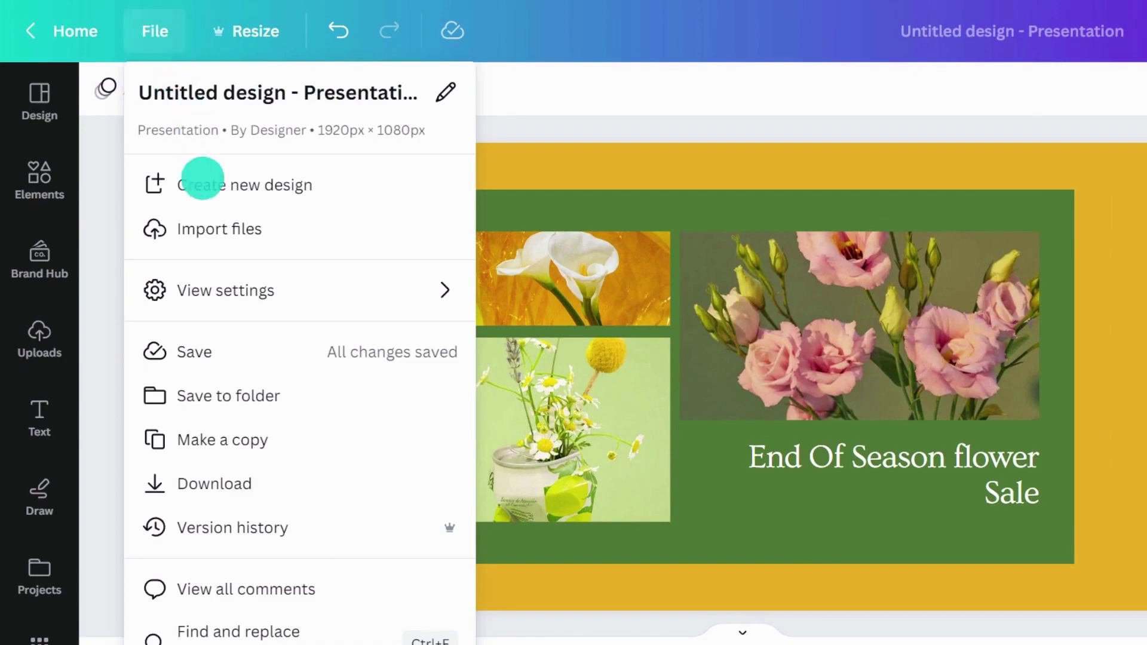
mouse_move(233, 286)
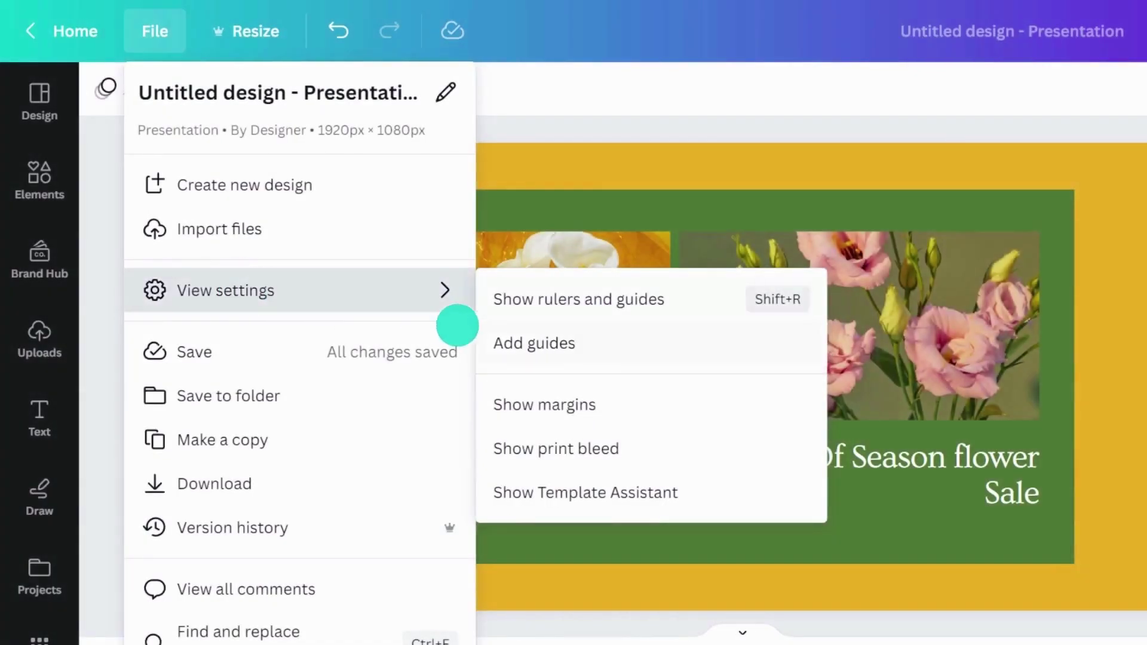
left_click(493, 338)
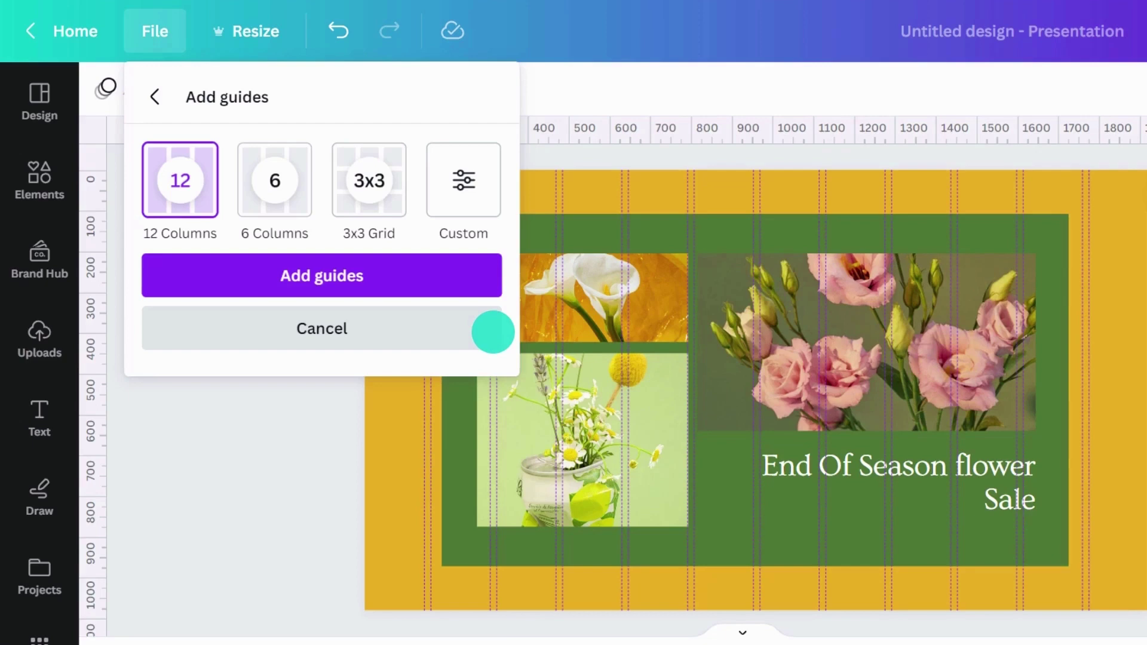
left_click(463, 185)
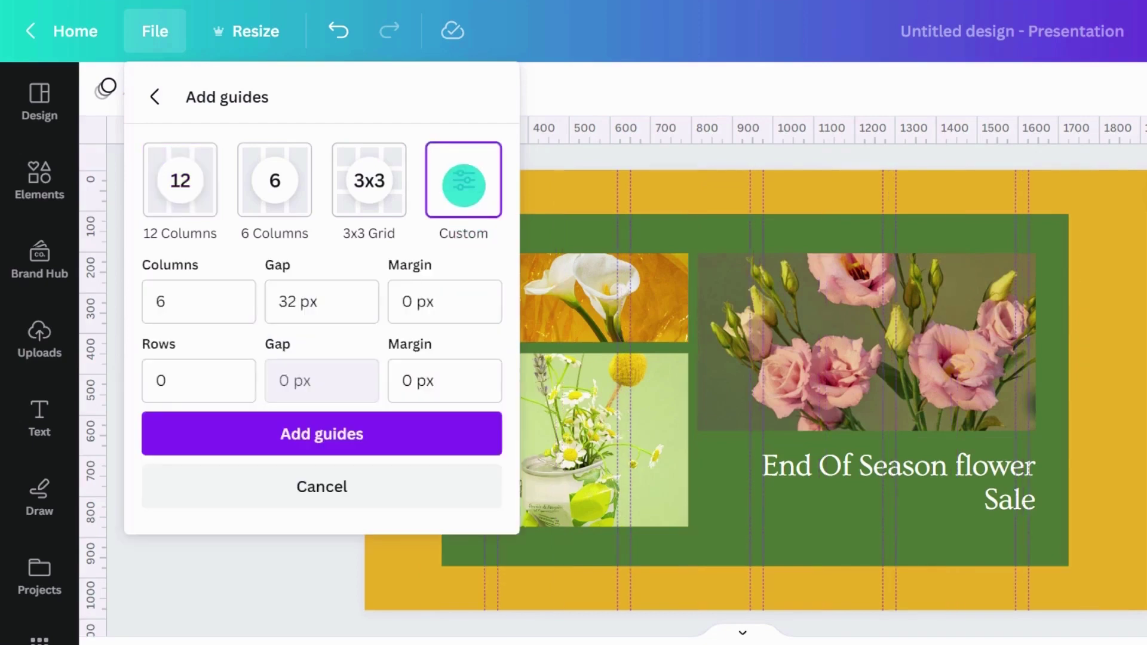
double_click(165, 296)
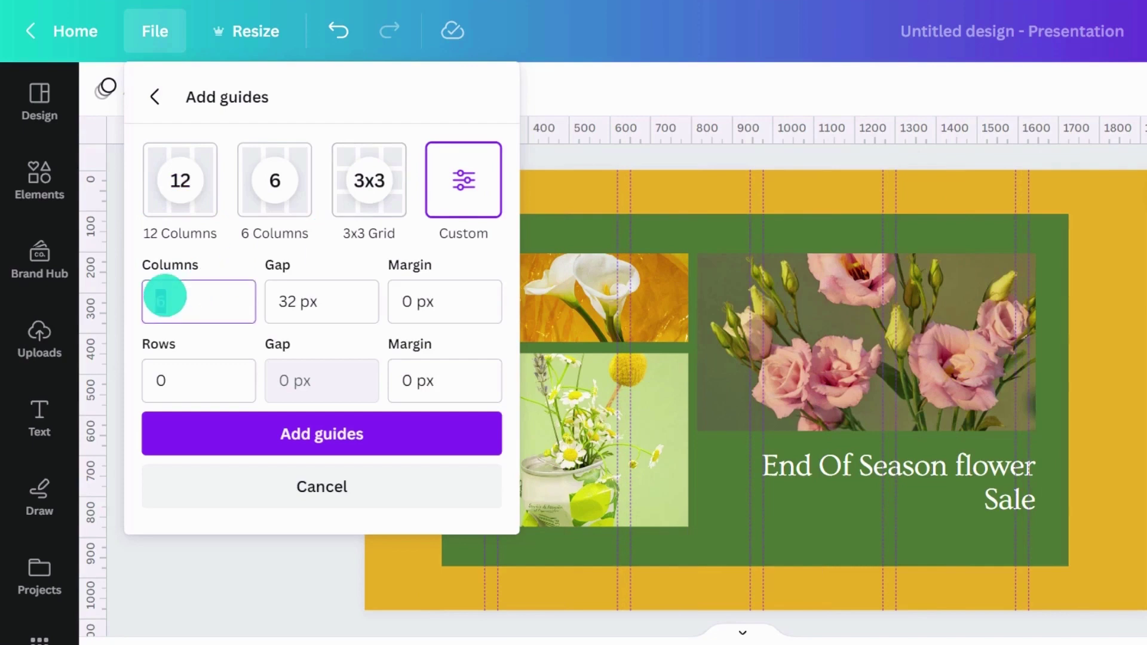
double_click(169, 384)
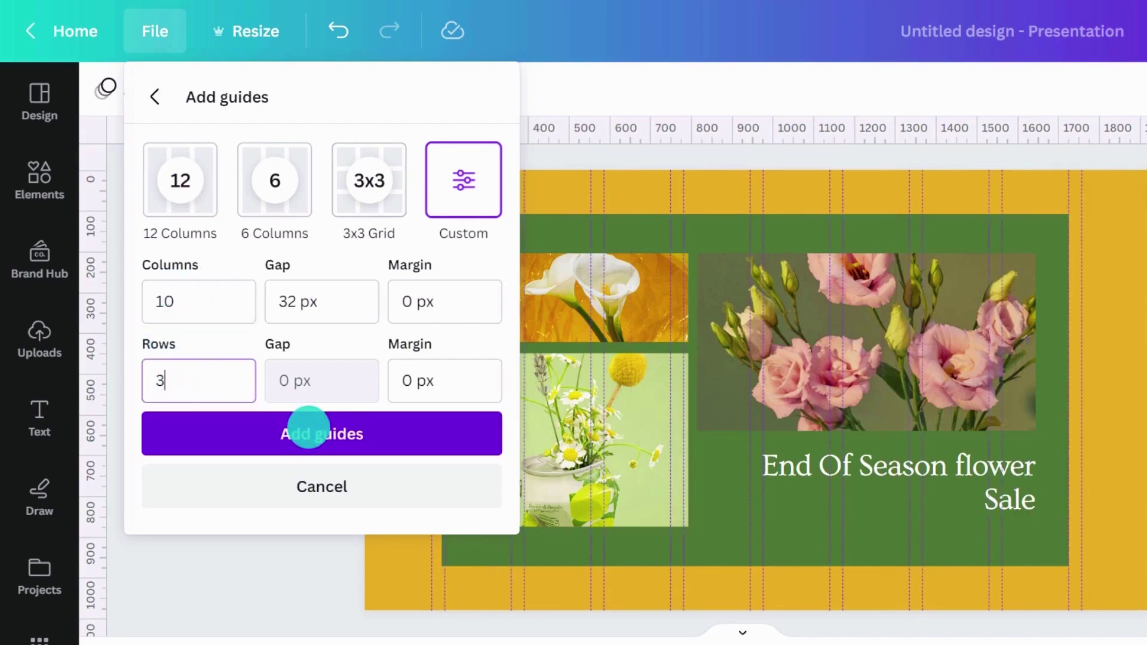
left_click(308, 427)
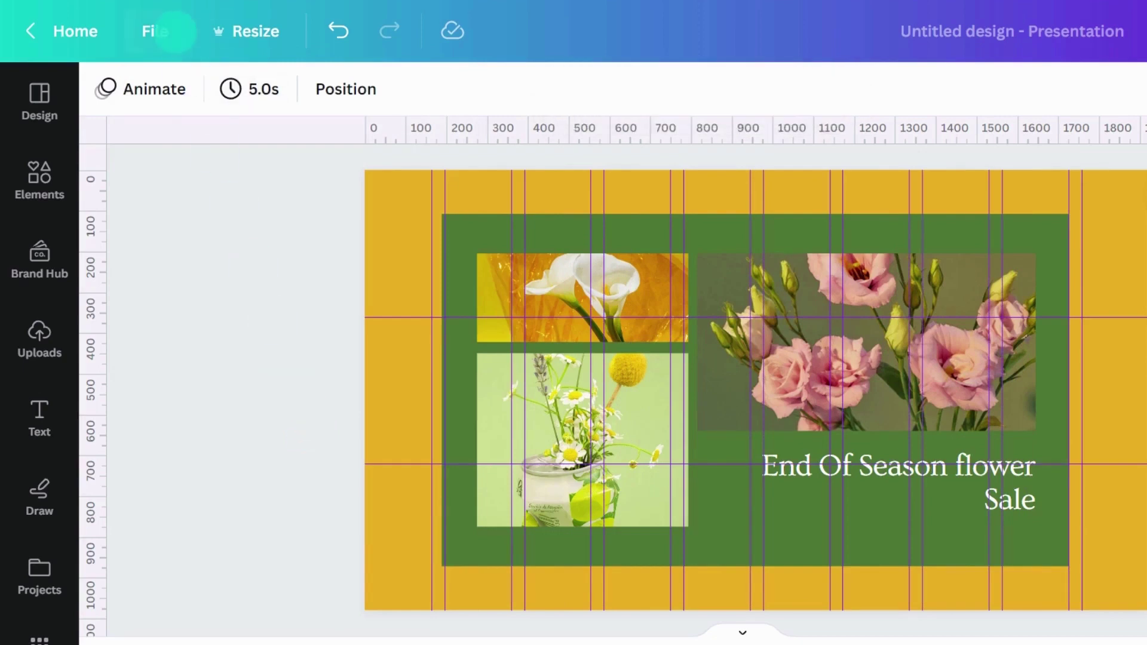
left_click(173, 31)
Clear all guides from the flower sale slide via View settings
left_click(209, 287)
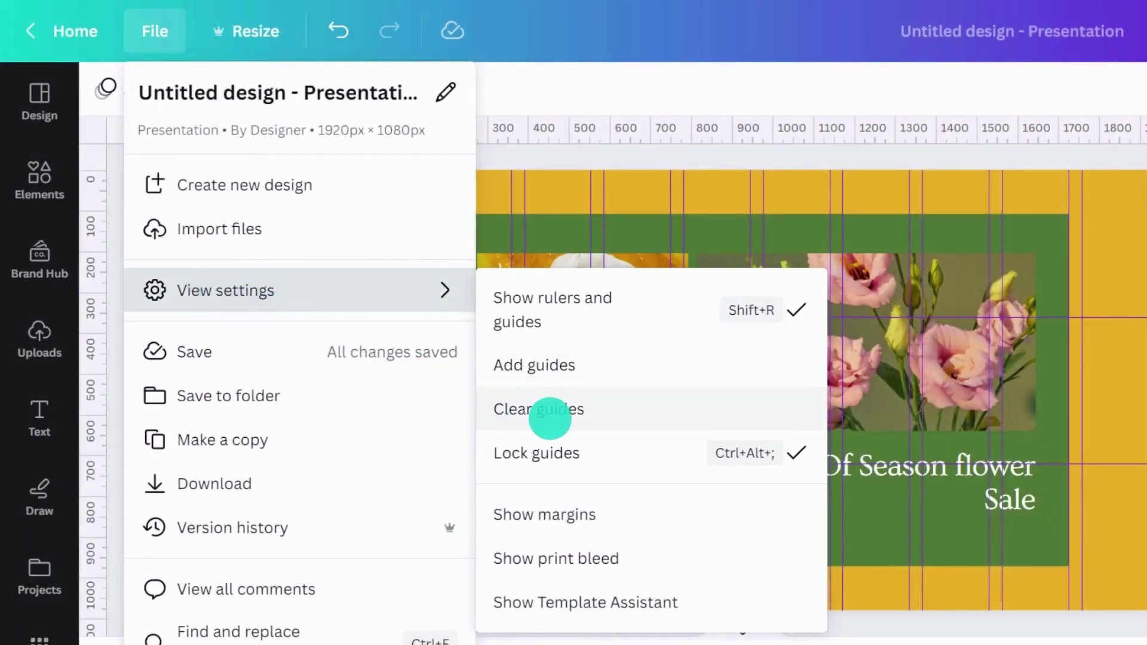
left_click(550, 411)
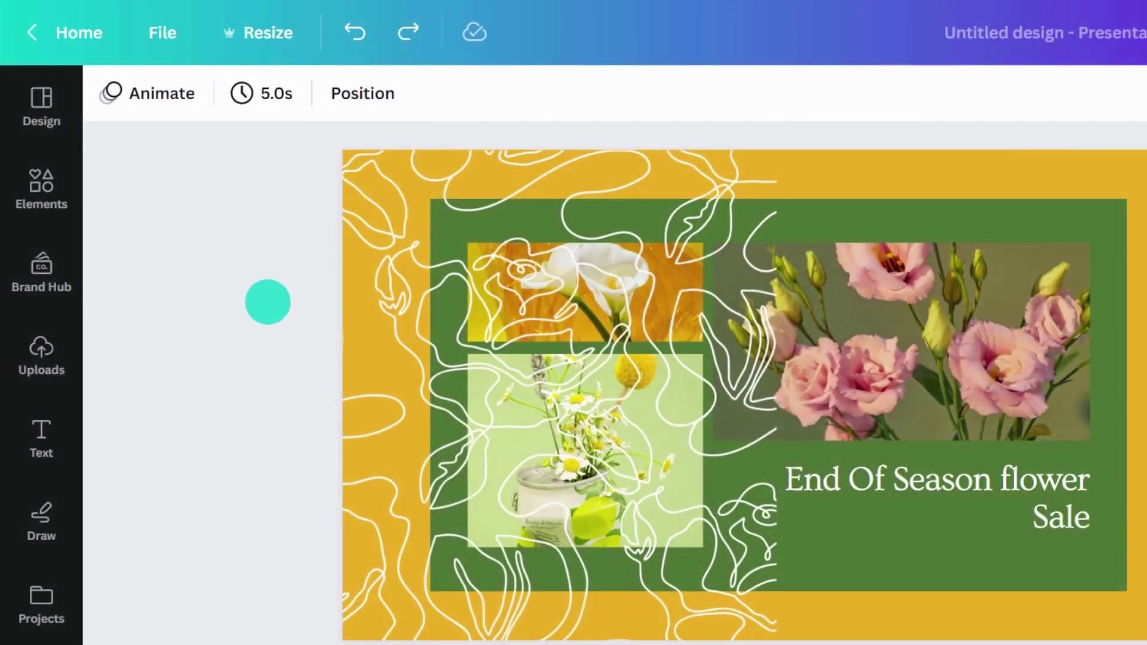
Show the slide's Layers list under Position and select the top line-art layer
left_click(362, 94)
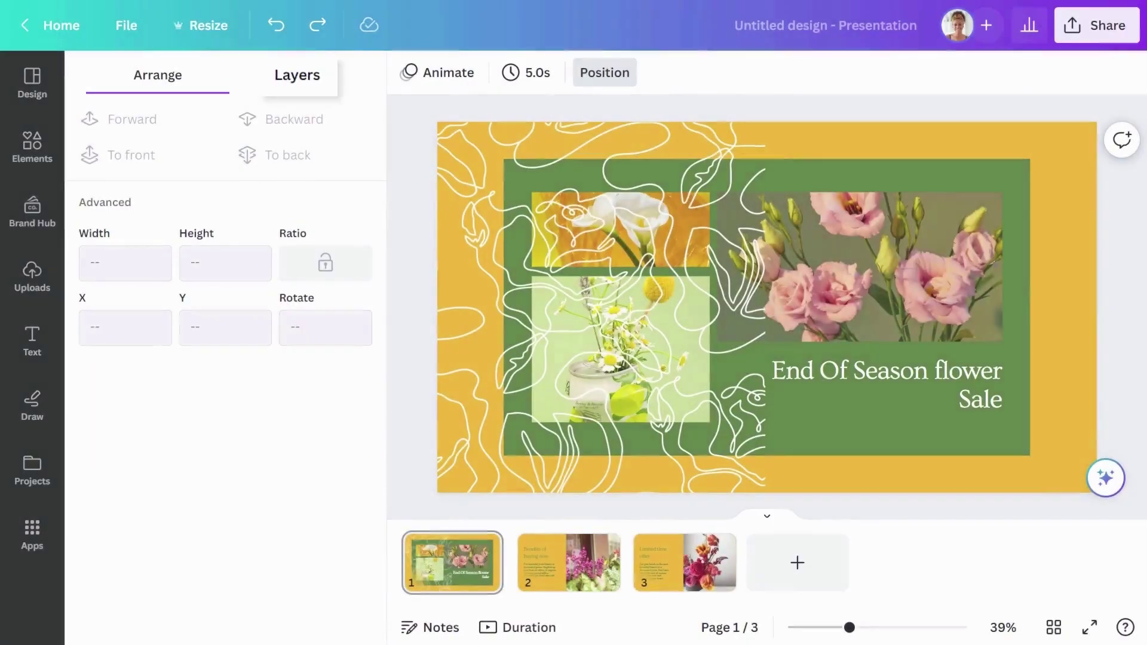
left_click(298, 70)
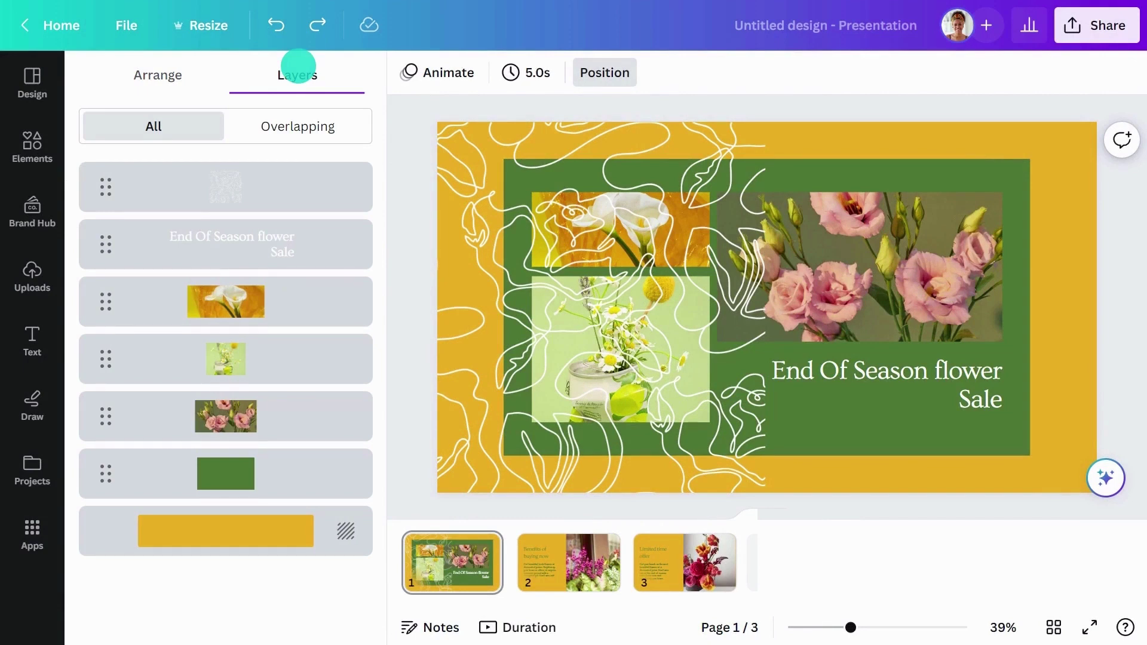
left_click(240, 183)
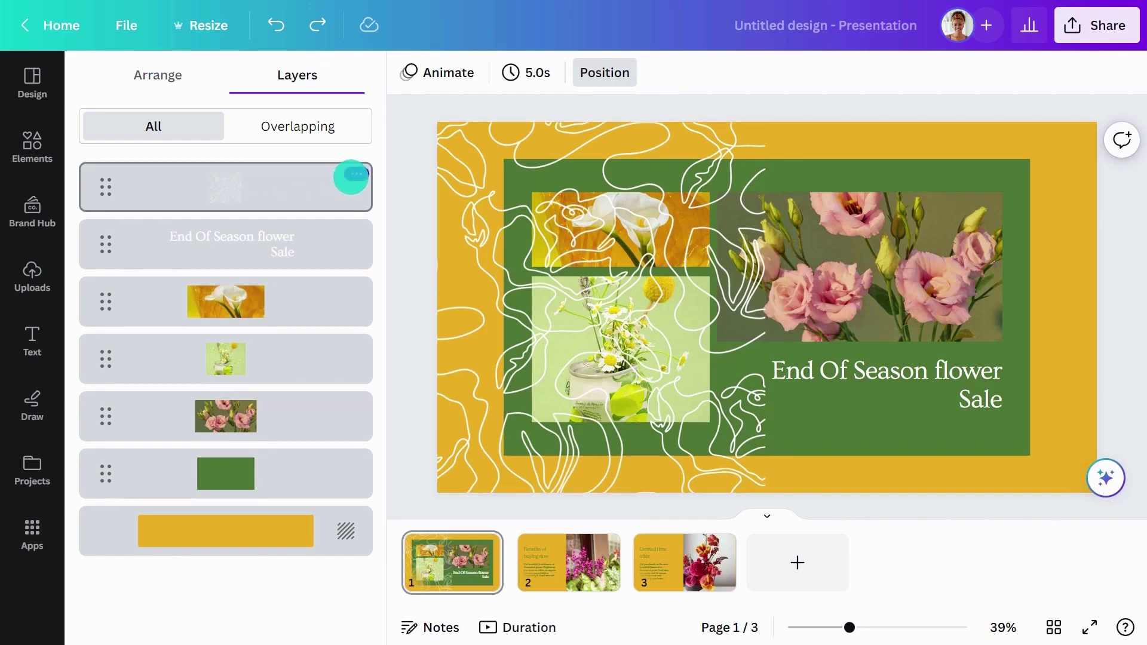
Duplicate the line art onto the right half, group both copies, and place the group above the yellow background
left_click(353, 175)
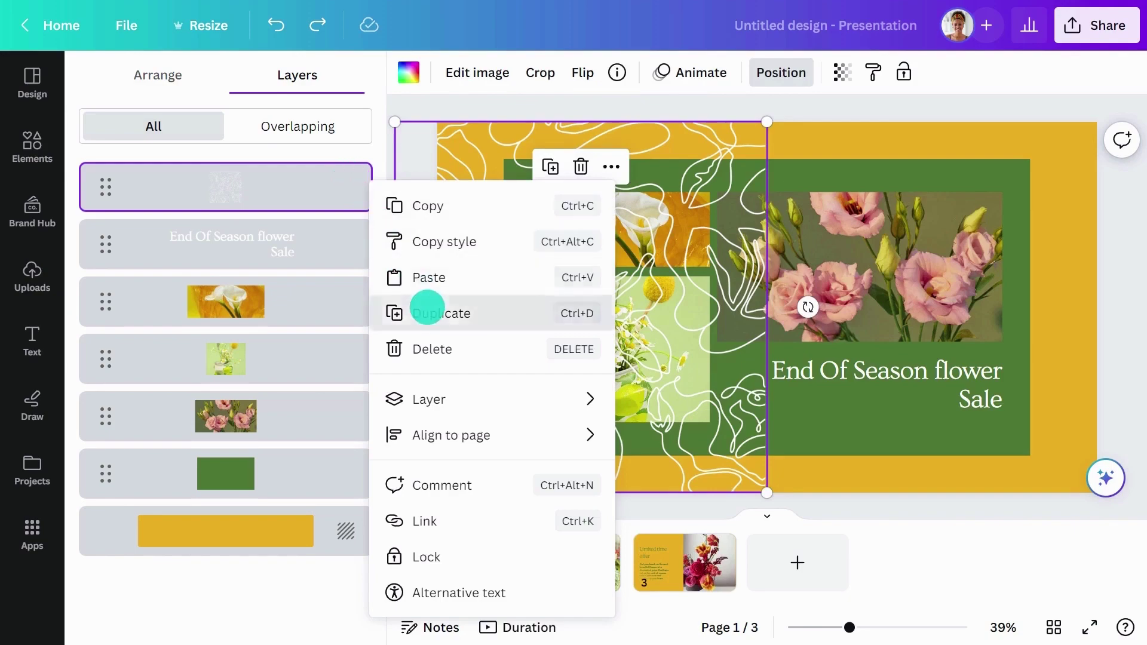
left_click(429, 312)
left_click_drag(445, 310, 879, 308)
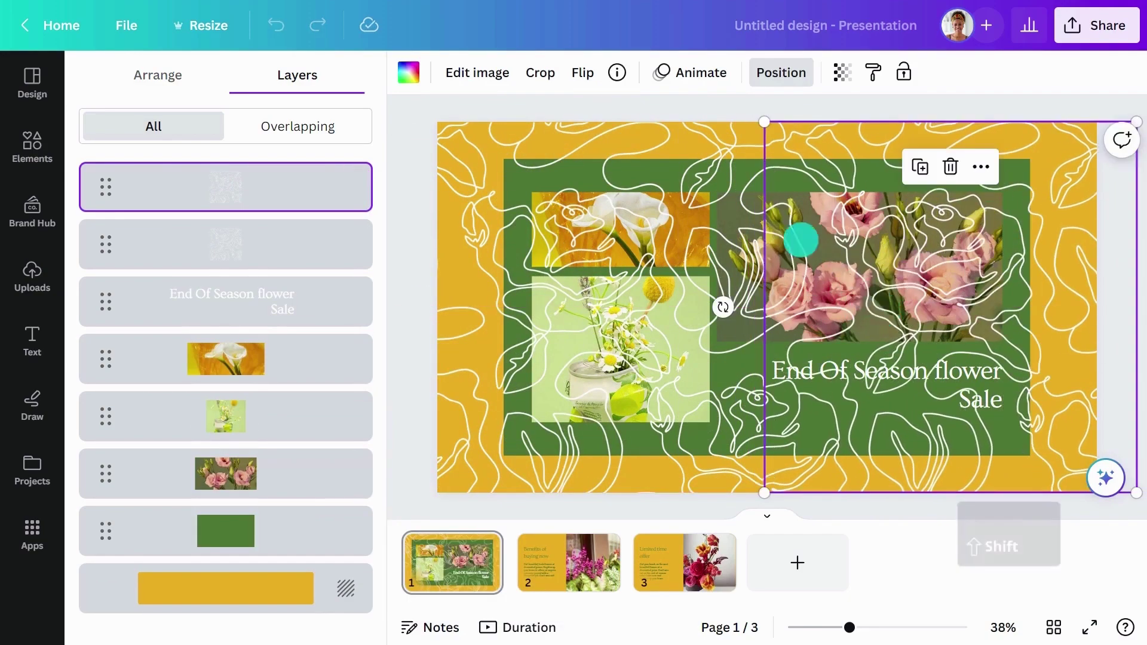
left_click(694, 145, "shift")
left_click(717, 166)
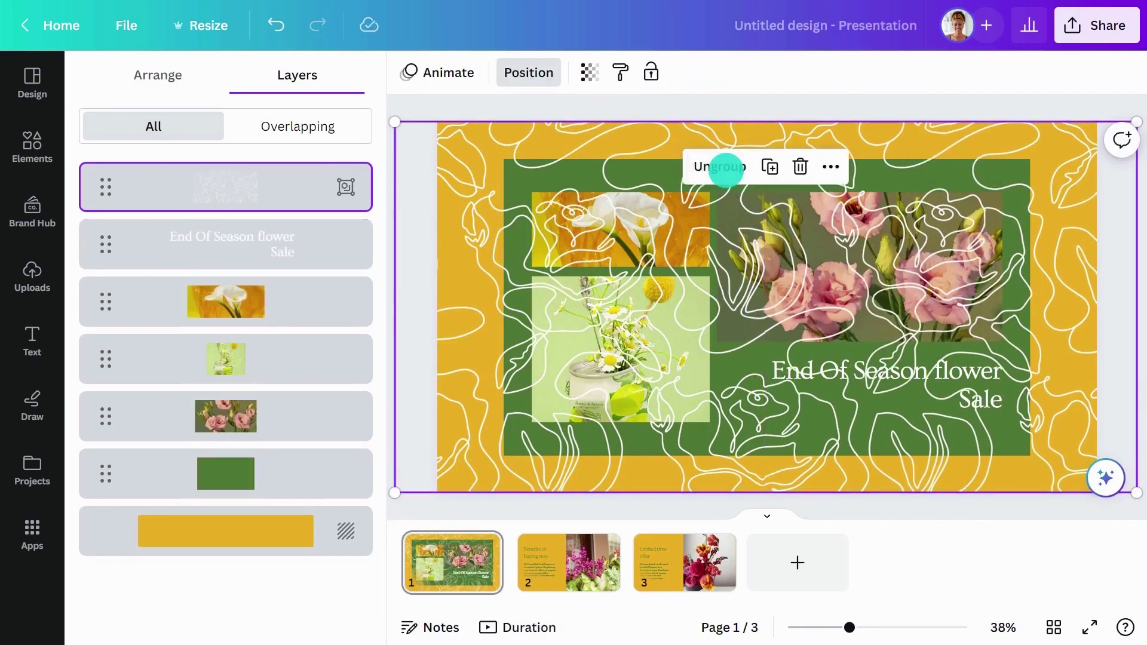
left_click_drag(246, 181, 221, 495)
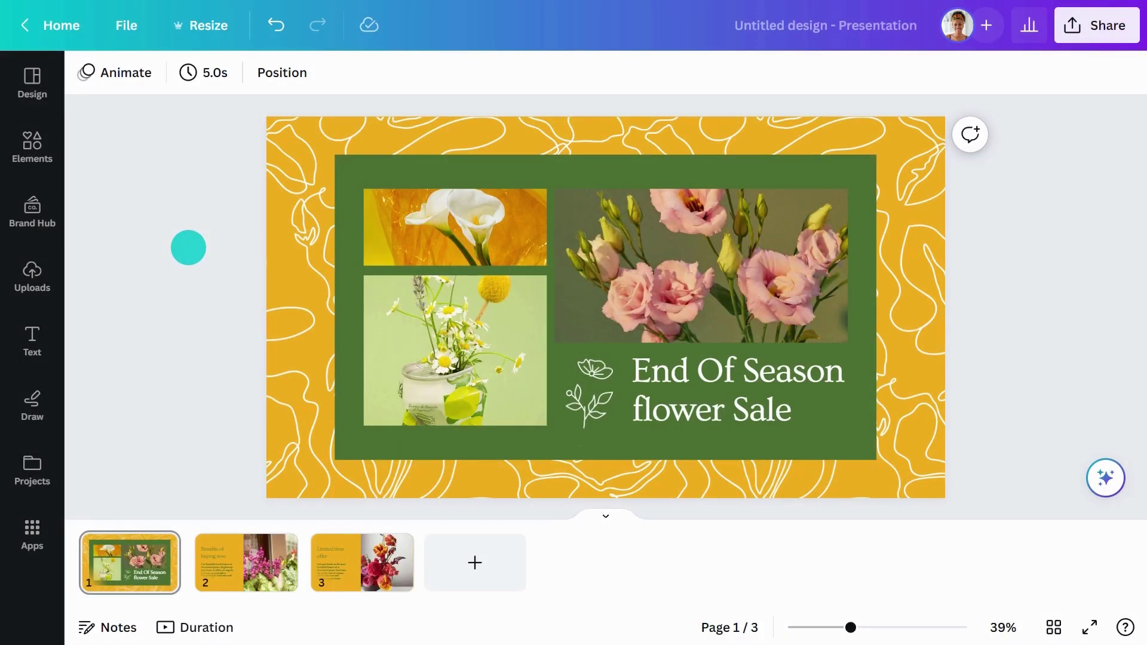
Compare the Draw tools, then choose the pen and set its colour to white
left_click(37, 407)
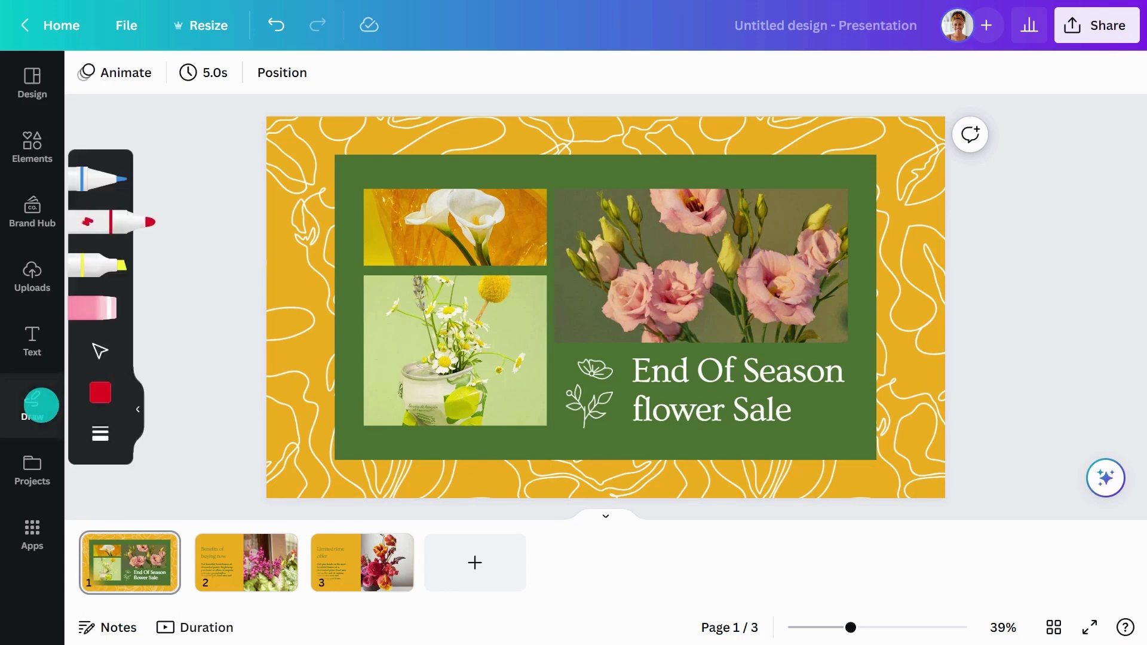
left_click(82, 175)
left_click(92, 223)
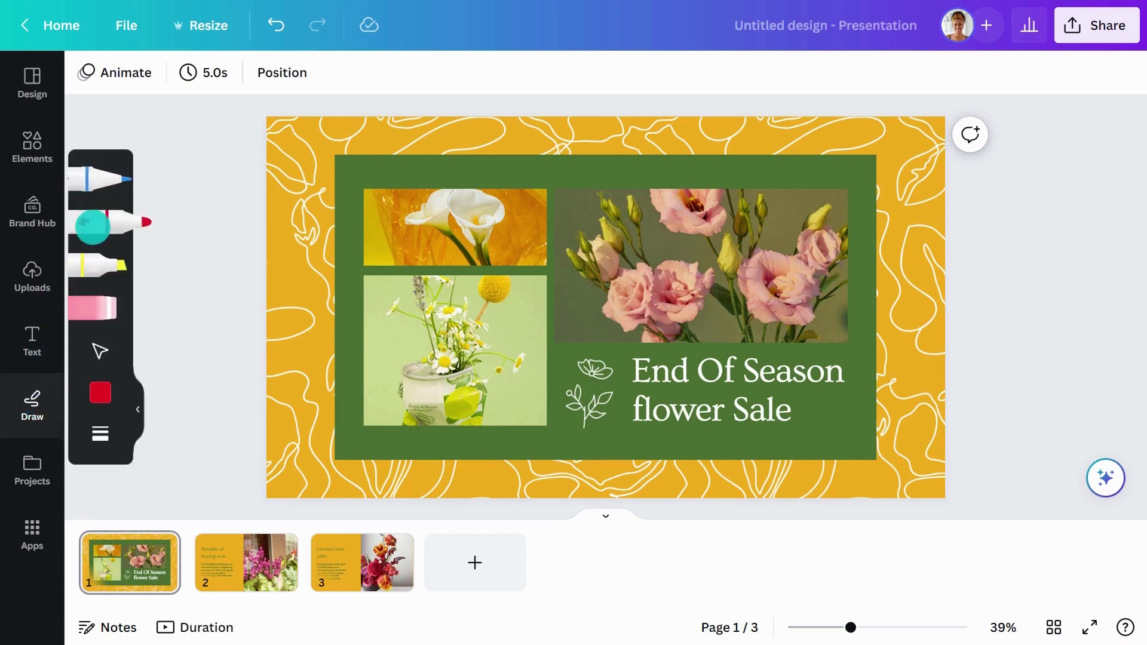
left_click(93, 269)
left_click(94, 303)
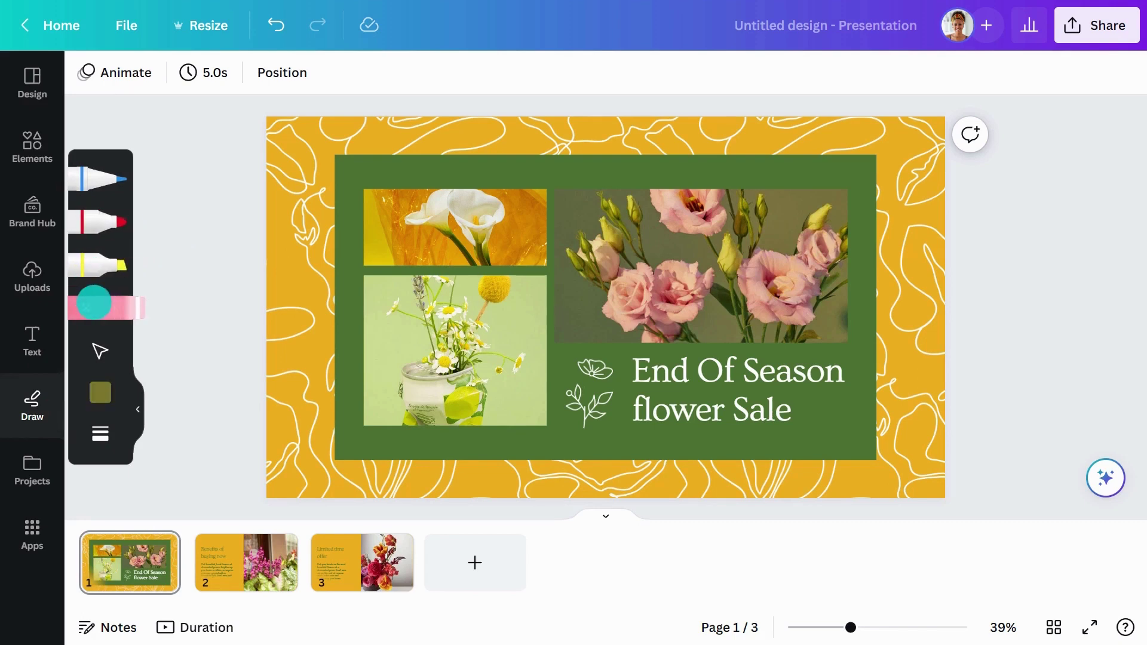
left_click(99, 176)
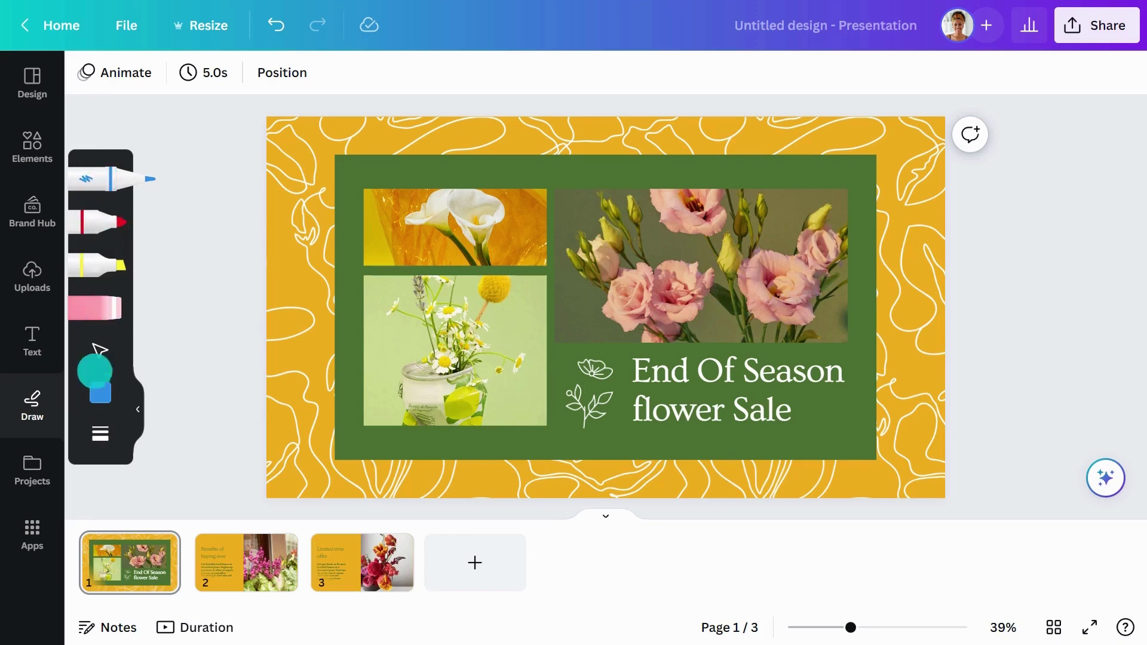
left_click(100, 393)
left_click(322, 411)
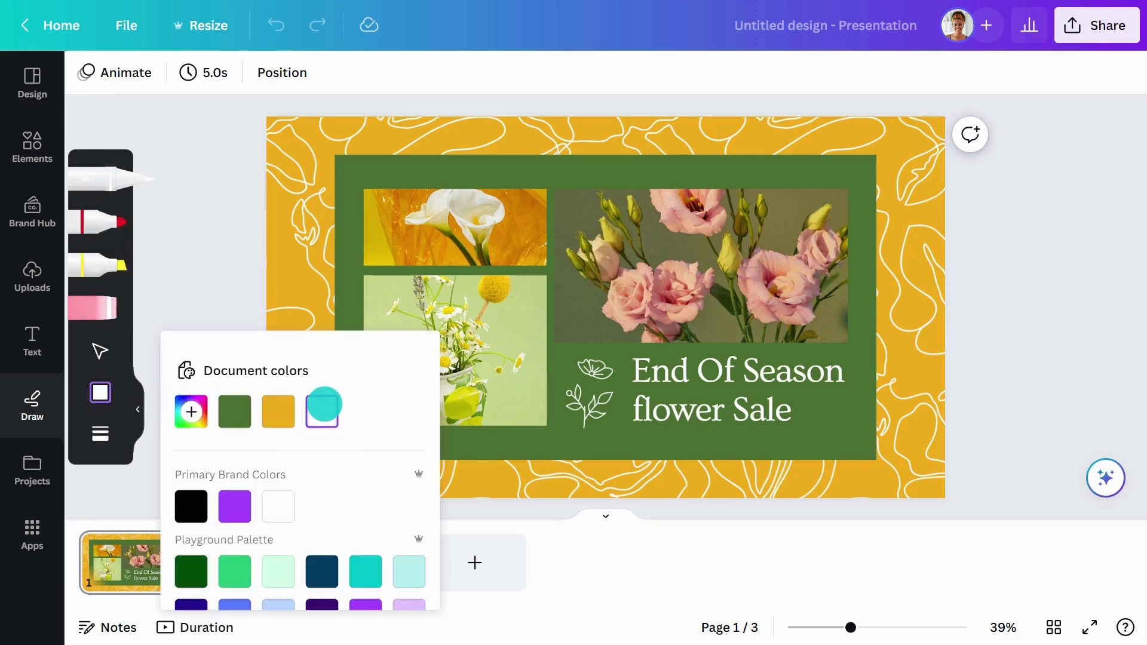
Zoom in and draw a white stroke along the flower doodle's stem plus an oval around it
left_click_drag(851, 627, 874, 628)
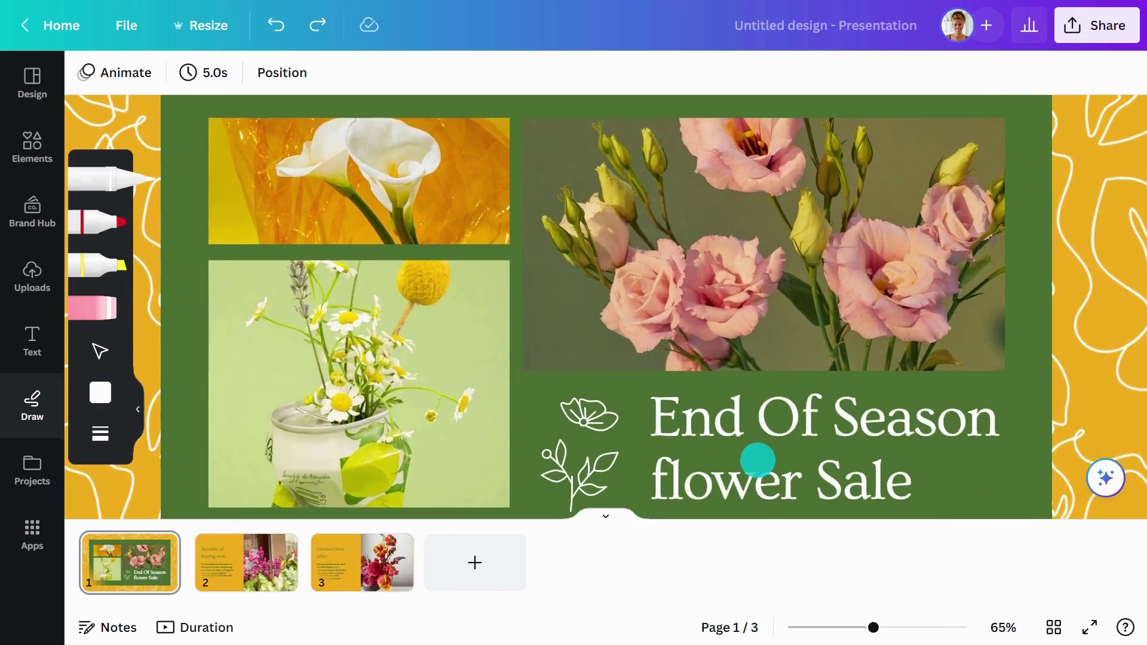
scroll(758, 460, "down", 1)
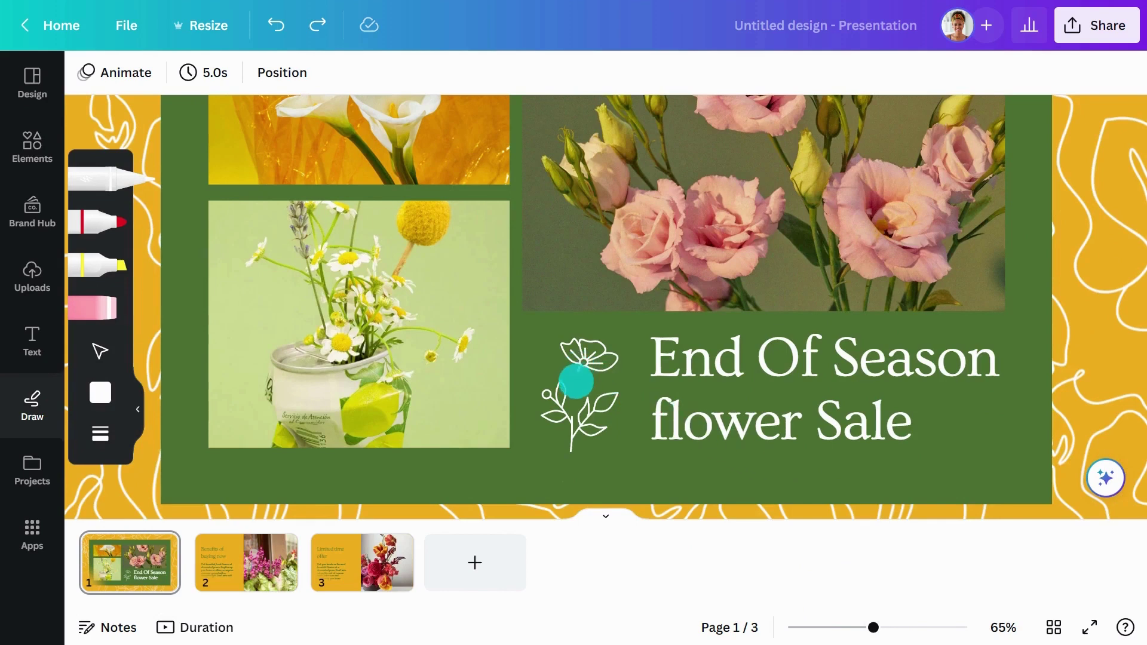
left_click_drag(573, 410, 580, 365)
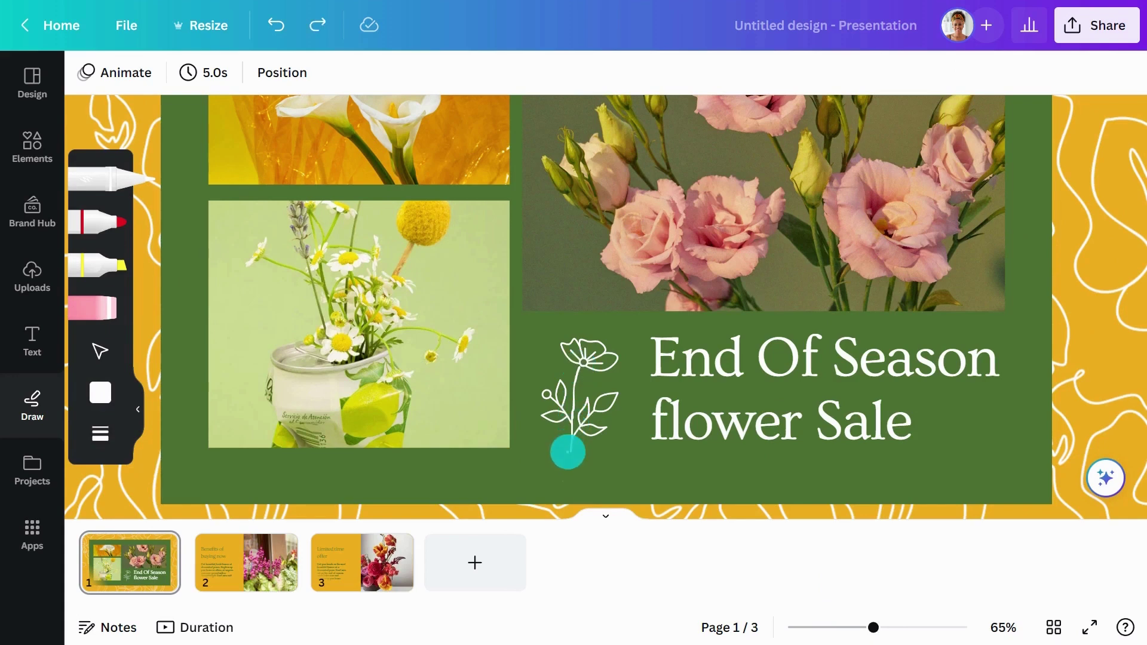
mouse_move(542, 435)
left_mouse_down()
mouse_move(537, 351)
mouse_move(559, 322)
mouse_move(593, 316)
mouse_move(618, 339)
mouse_move(629, 383)
mouse_move(607, 442)
left_mouse_up()
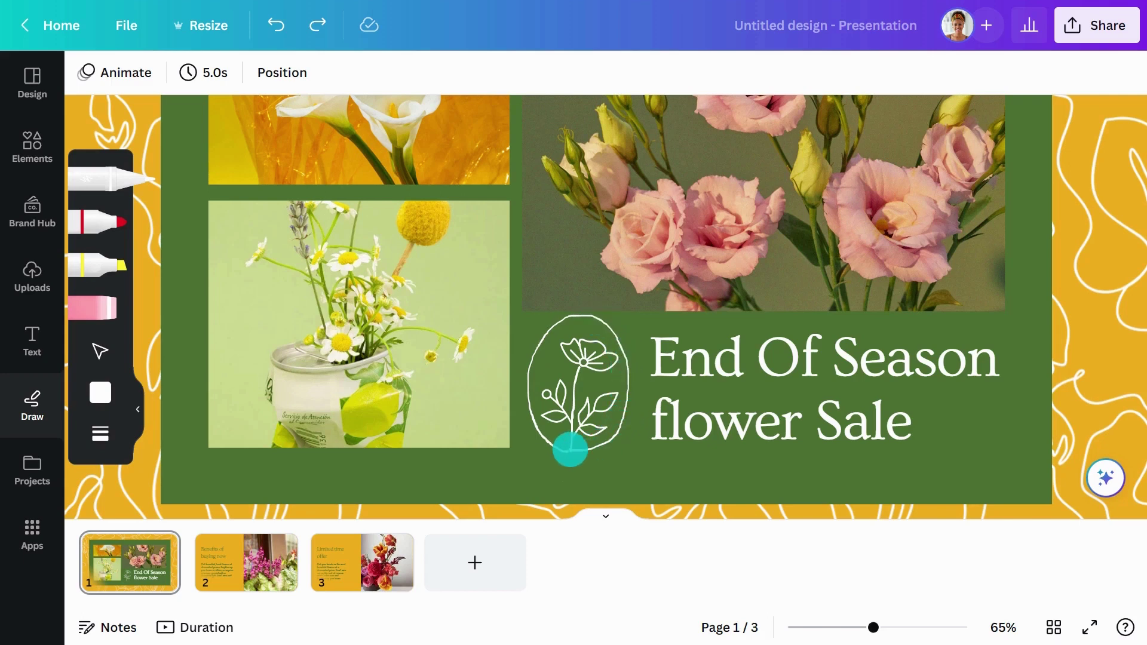